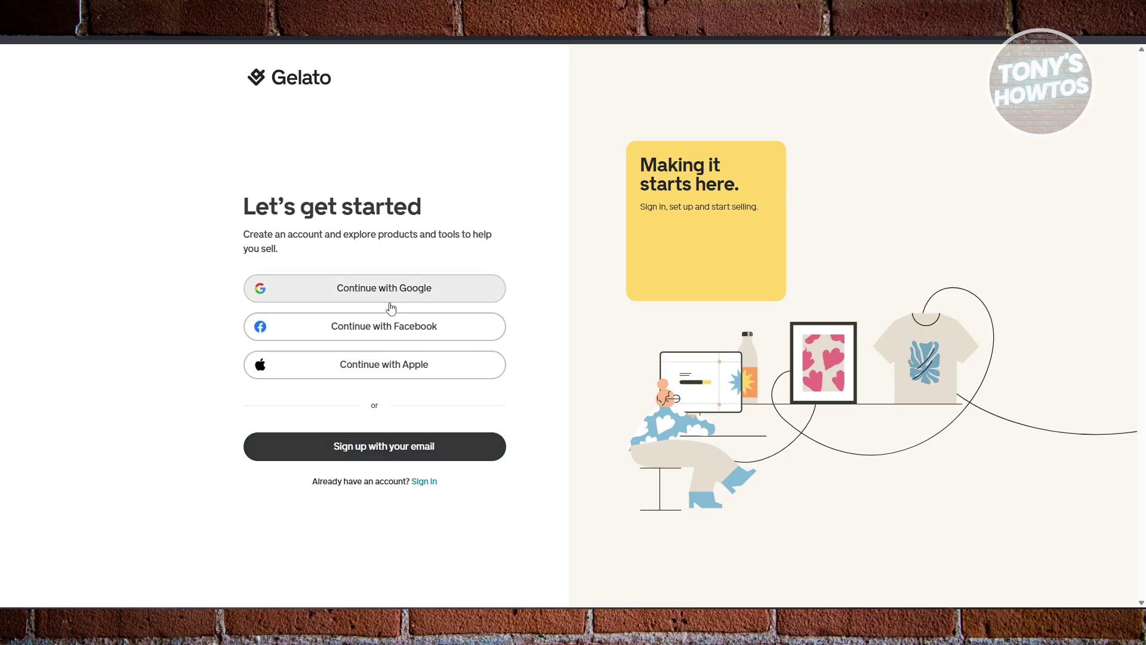
Step: Sign up for Gelato with the existing Google account and allow access to its profile information
click(409, 298)
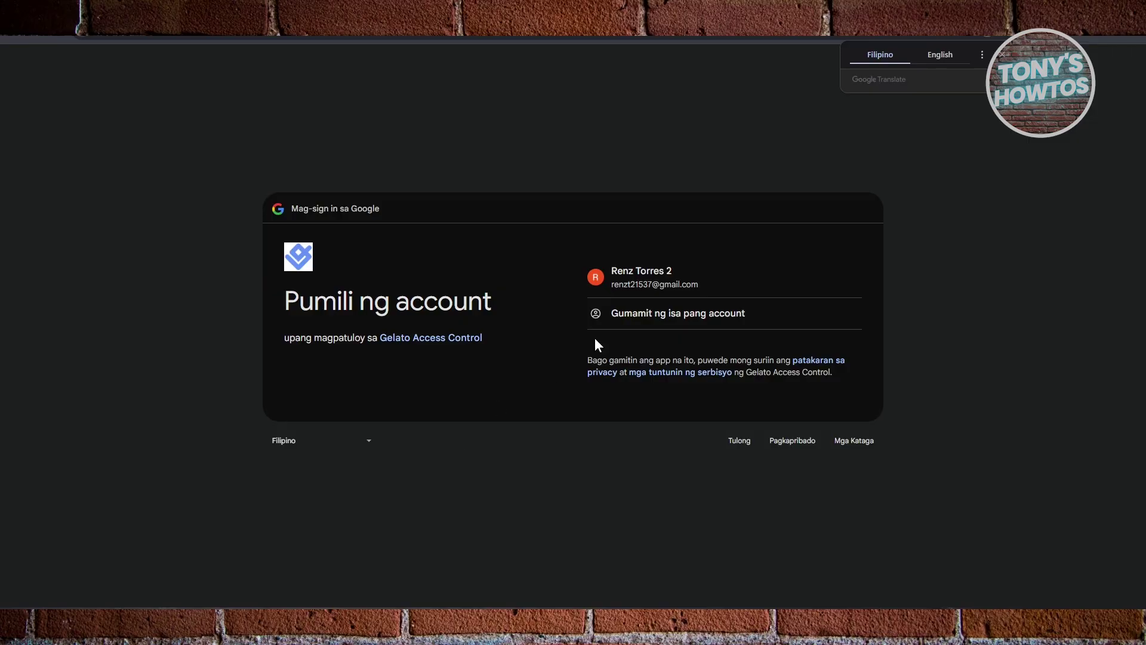
click(663, 289)
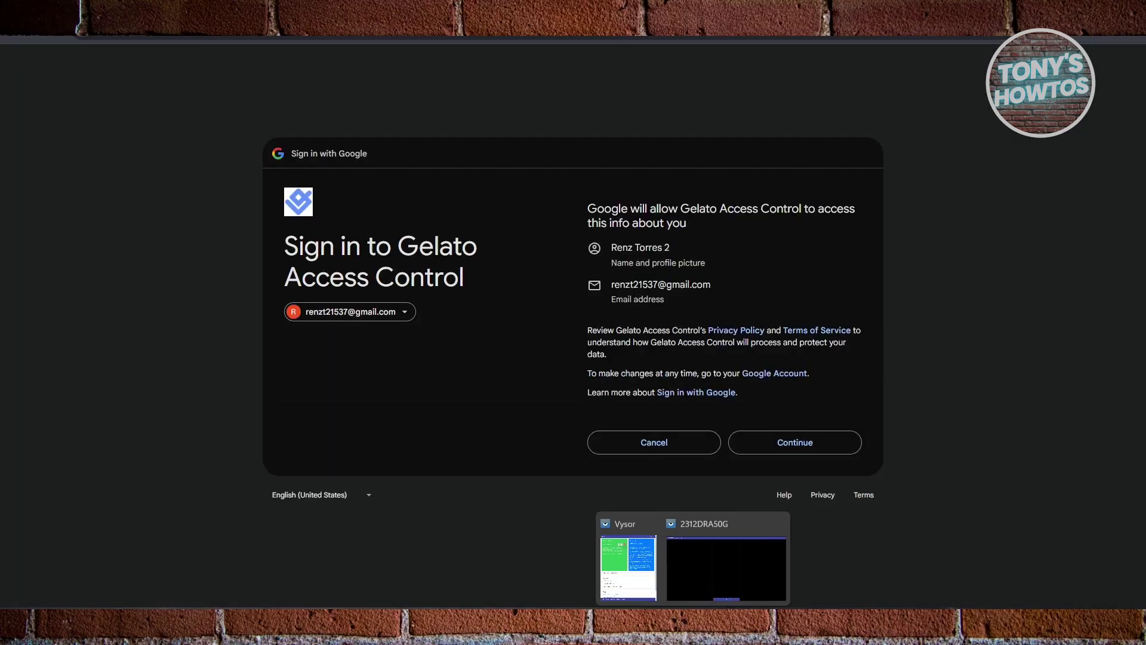
click(816, 452)
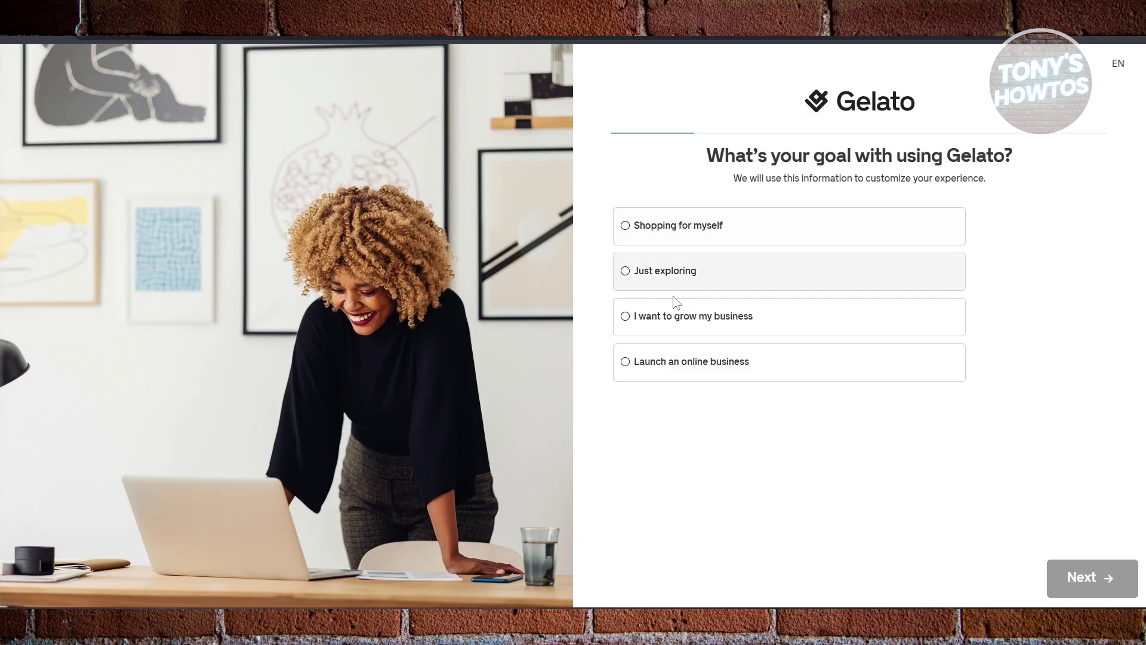
Step: Choose "Just exploring" as the goal and accept Philippines as the customers' location
click(707, 288)
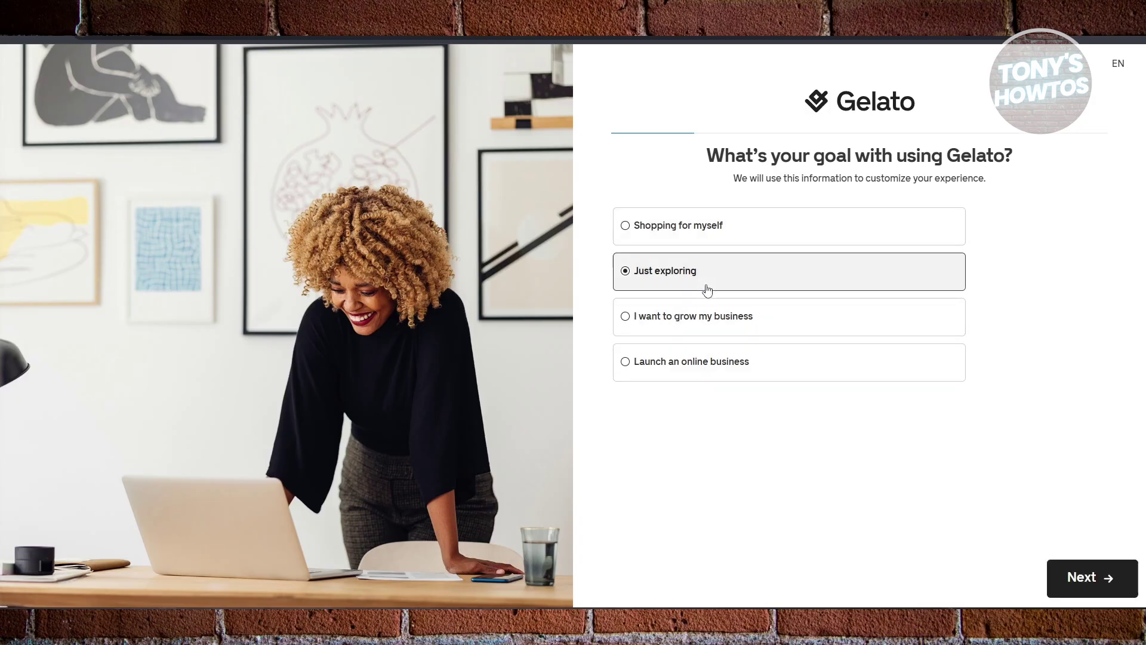
click(1054, 578)
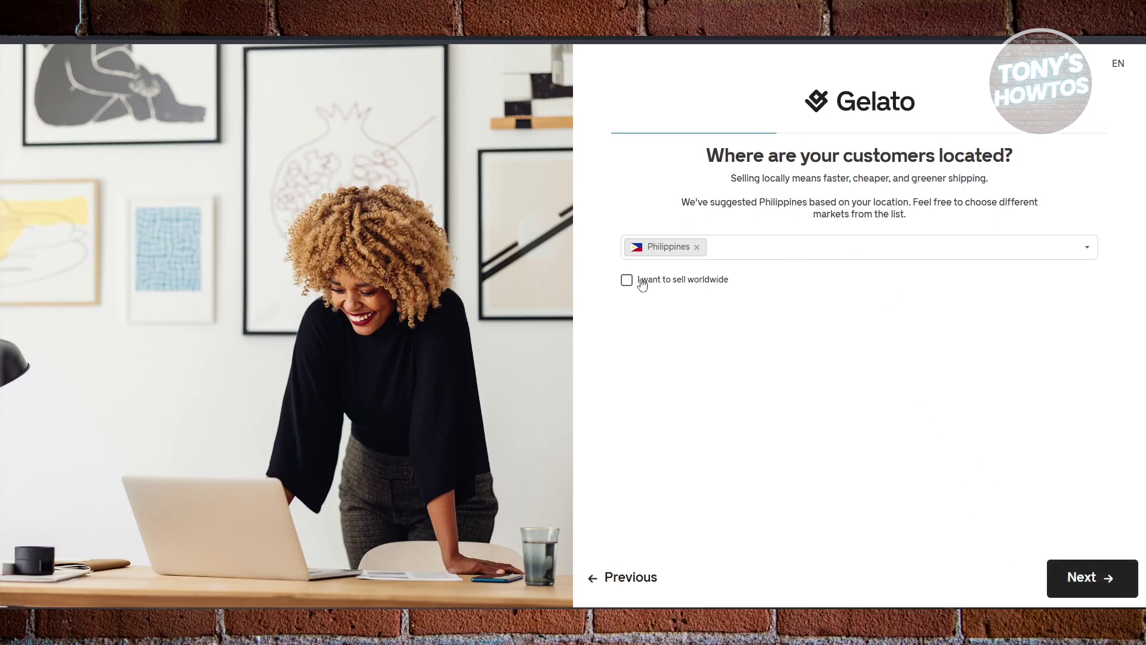
click(1106, 581)
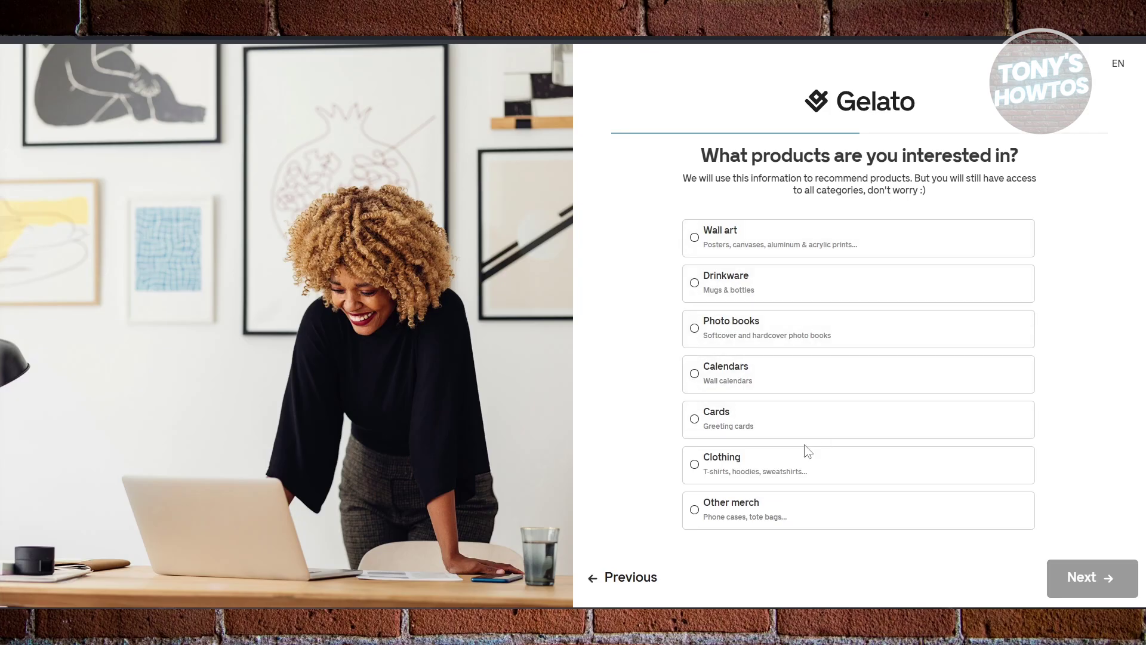
Step: Choose Clothing as the product category of interest and continue the onboarding survey
click(714, 464)
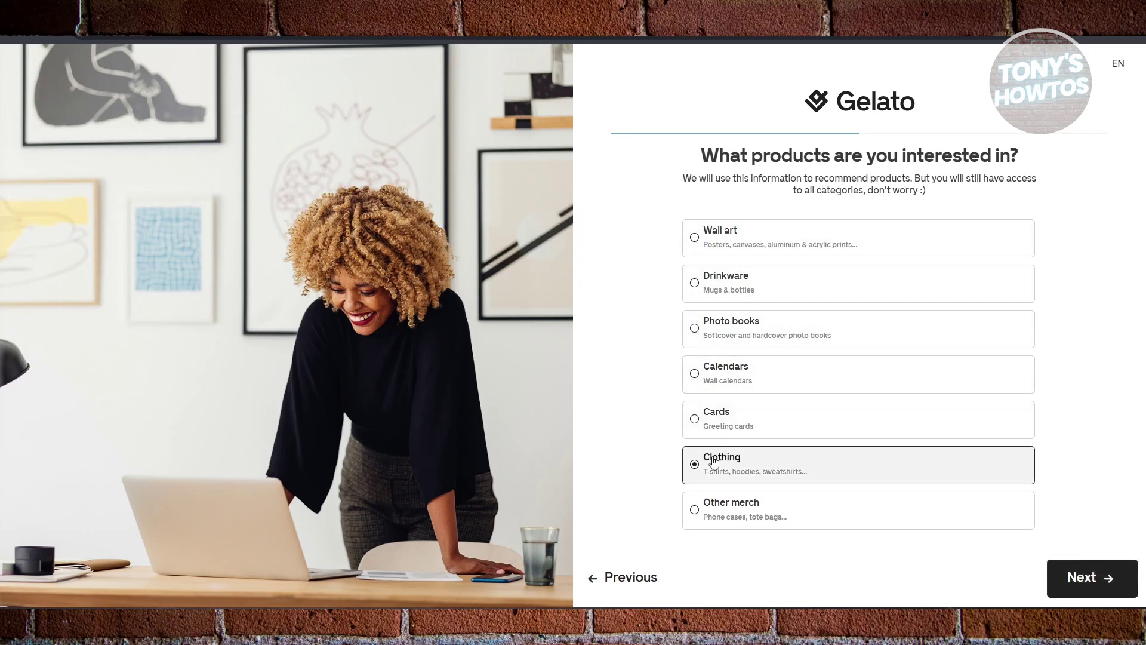
click(757, 301)
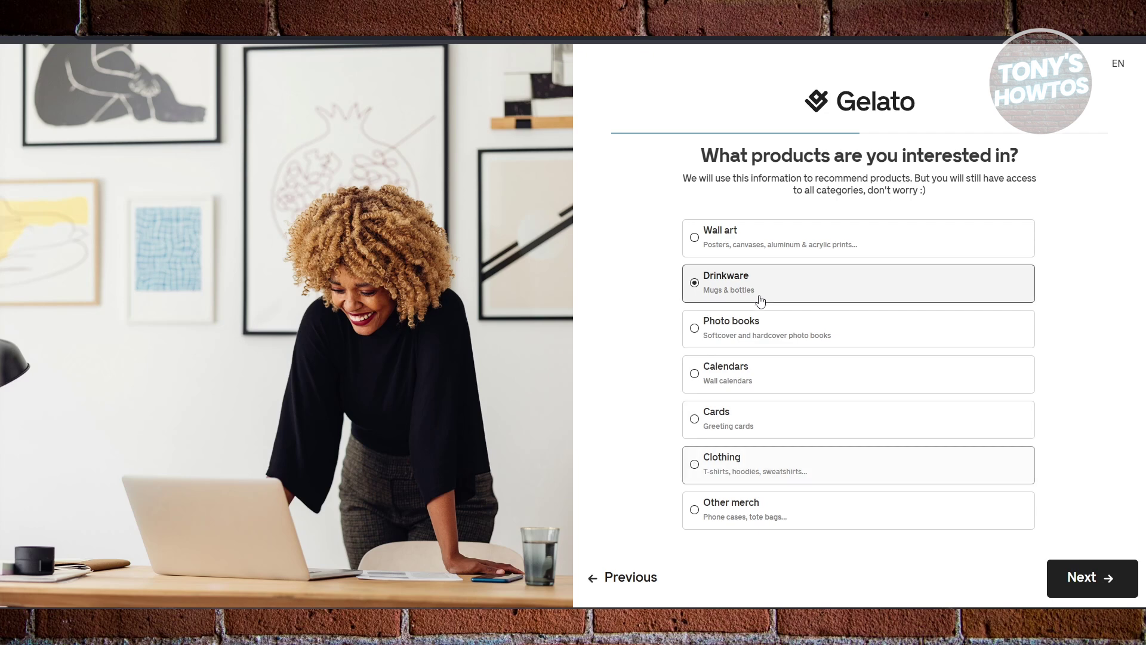
click(851, 485)
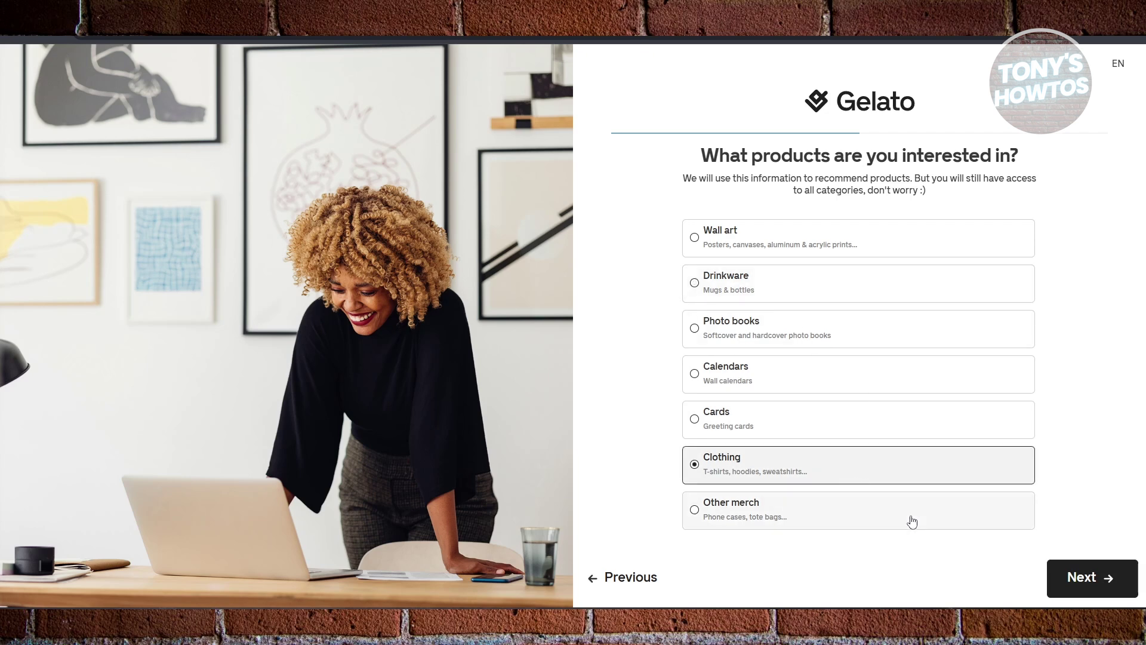
click(1082, 580)
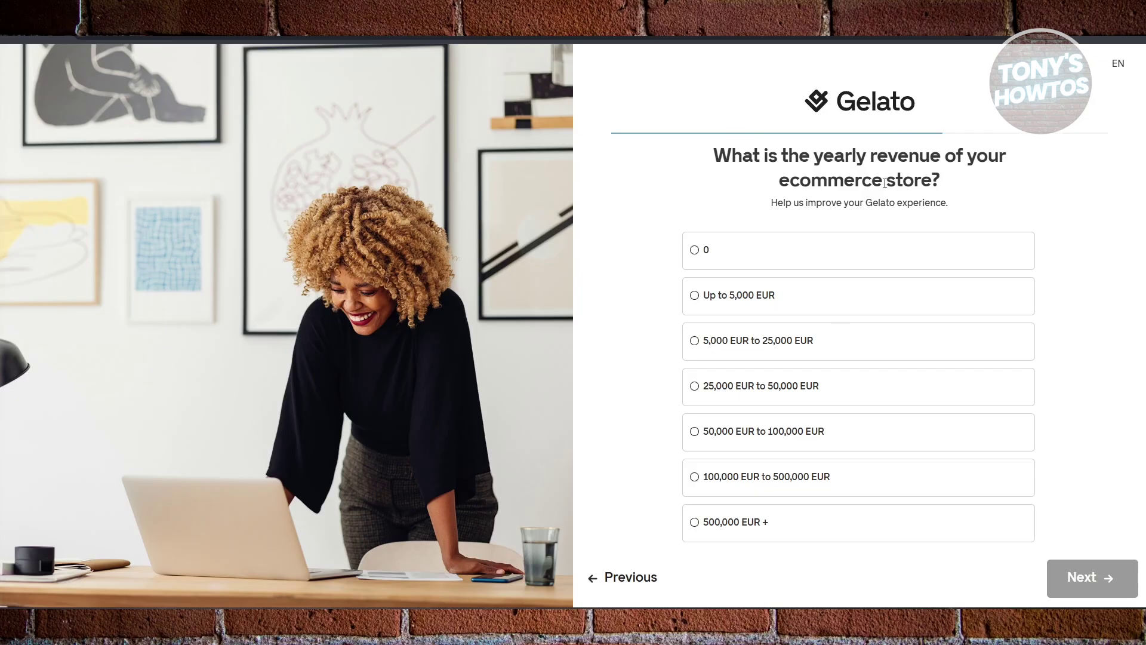
Step: Answer the survey with a yearly store revenue of 0 and "Expanding my product range" as the reason for joining
click(864, 258)
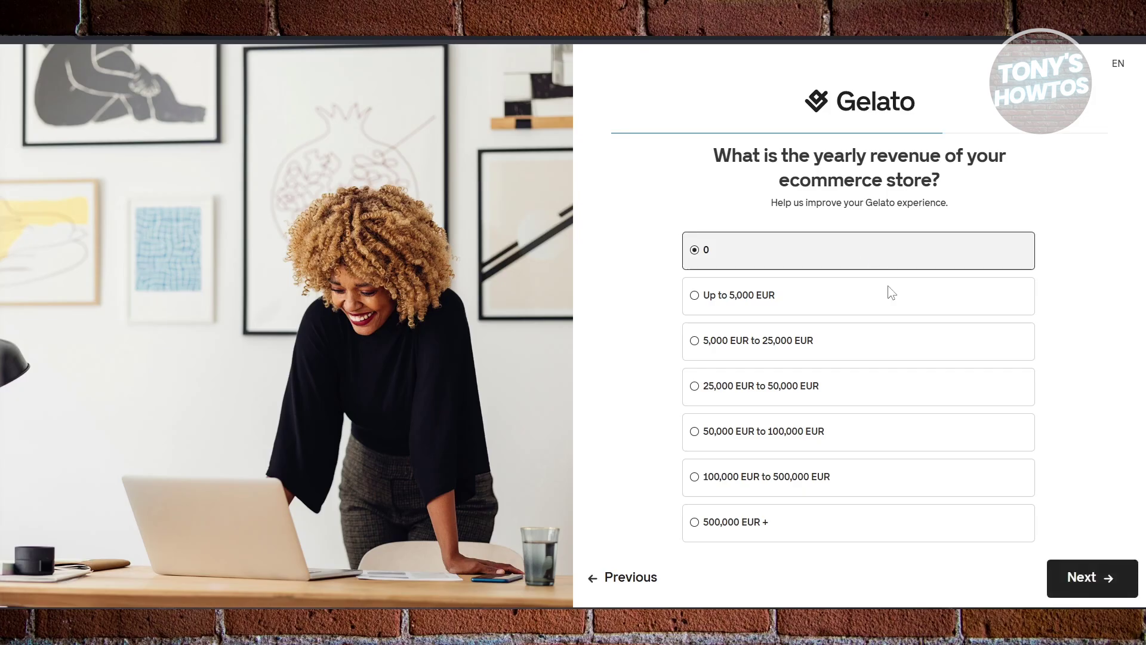
click(1080, 575)
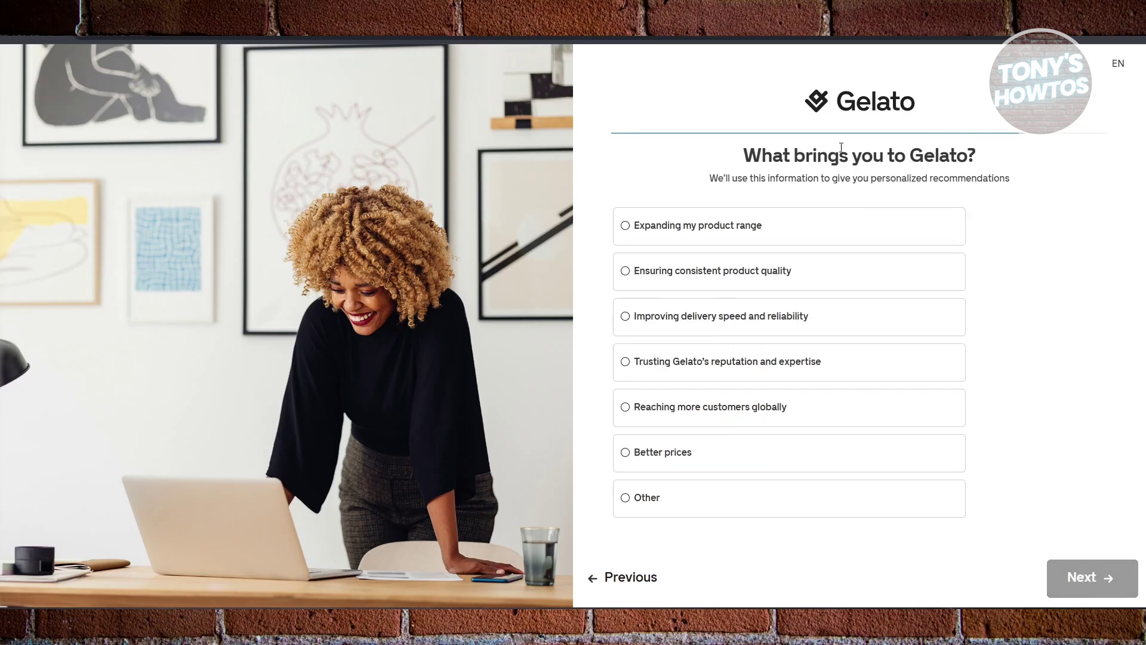
click(780, 230)
click(1069, 588)
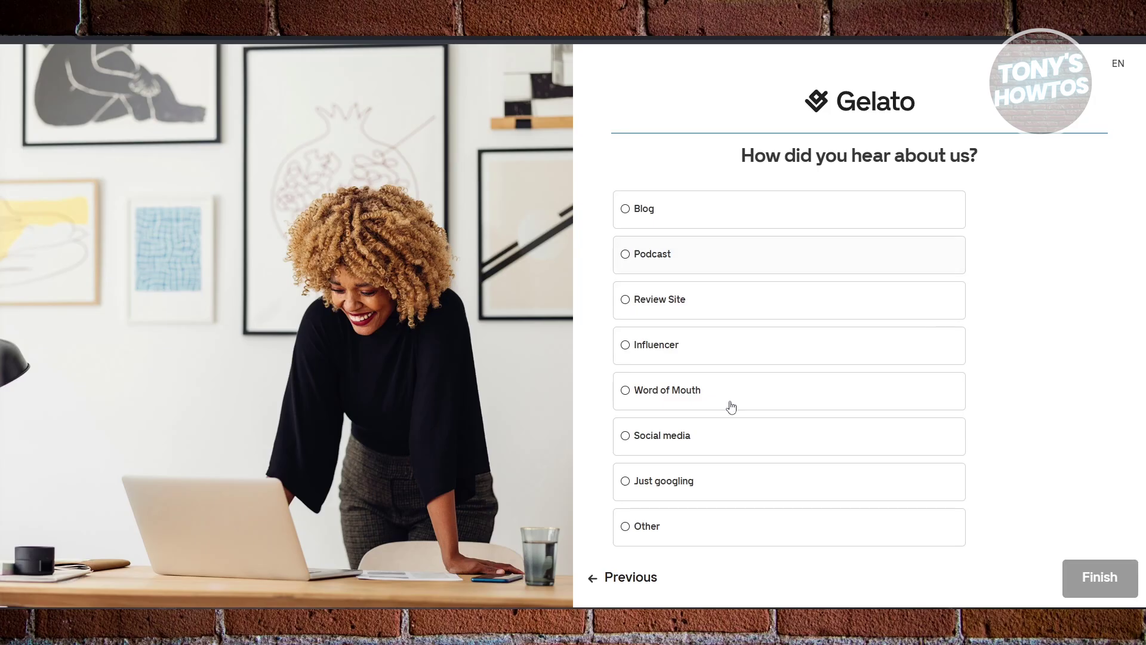
Step: State Social media and the Youtube channel as the source of hearing about Gelato, and finish the survey
click(733, 445)
click(1098, 583)
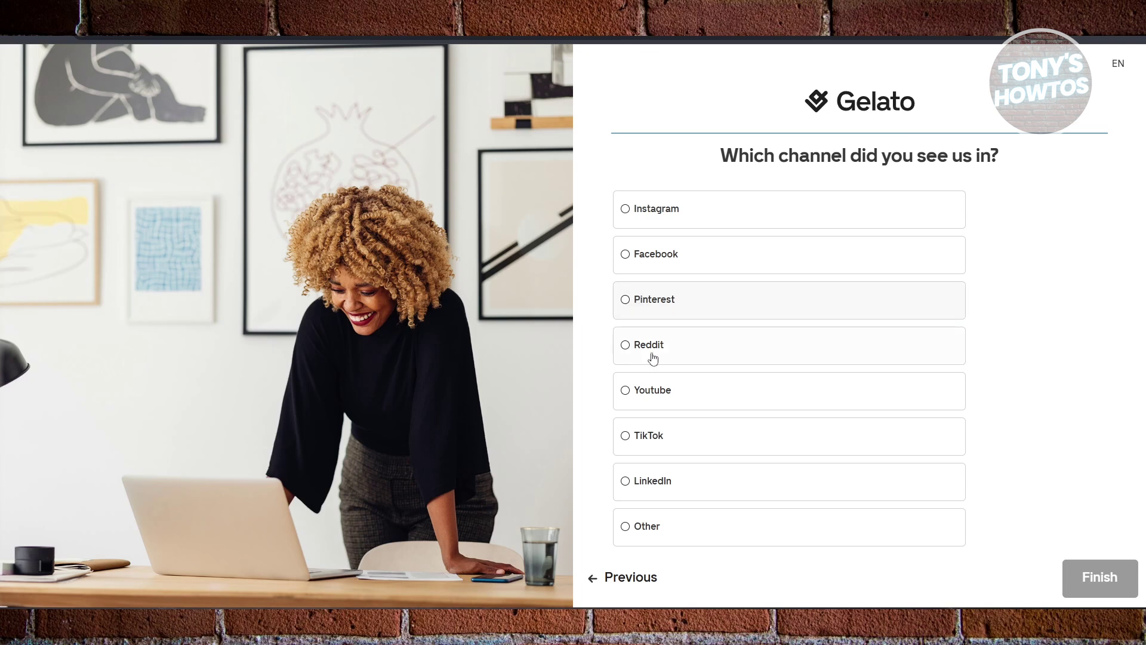
click(646, 401)
click(1093, 578)
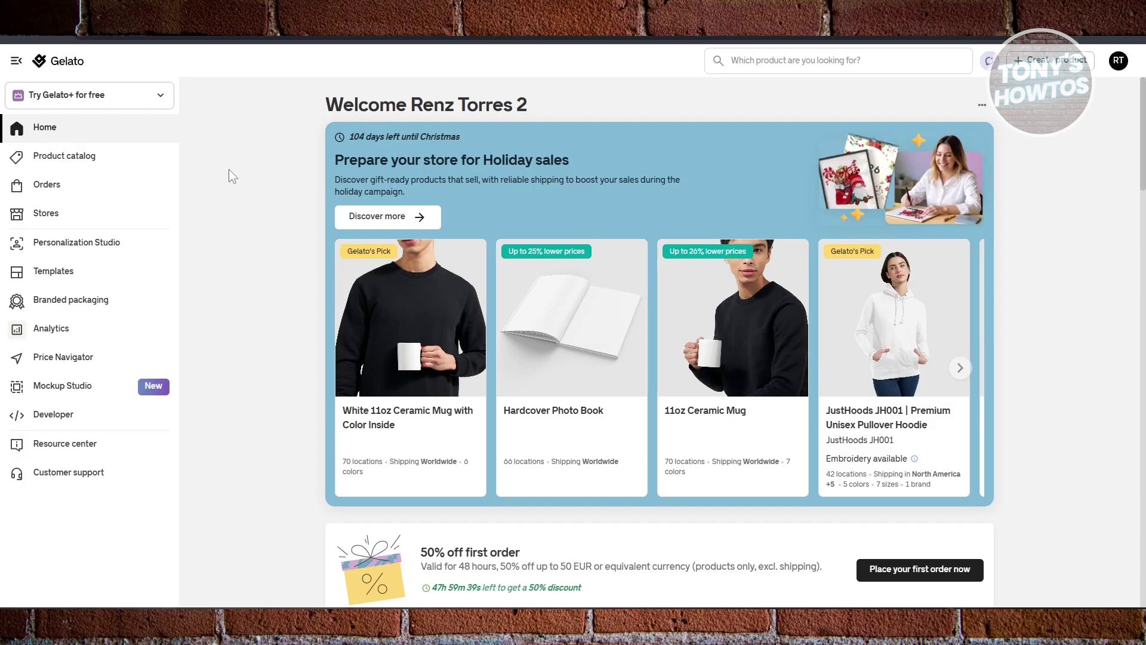
Step: Look through the home dashboard, including the store launch steps, recommended bestsellers and community sections
scroll(442, 227, down, 5)
scroll(445, 242, down, 4)
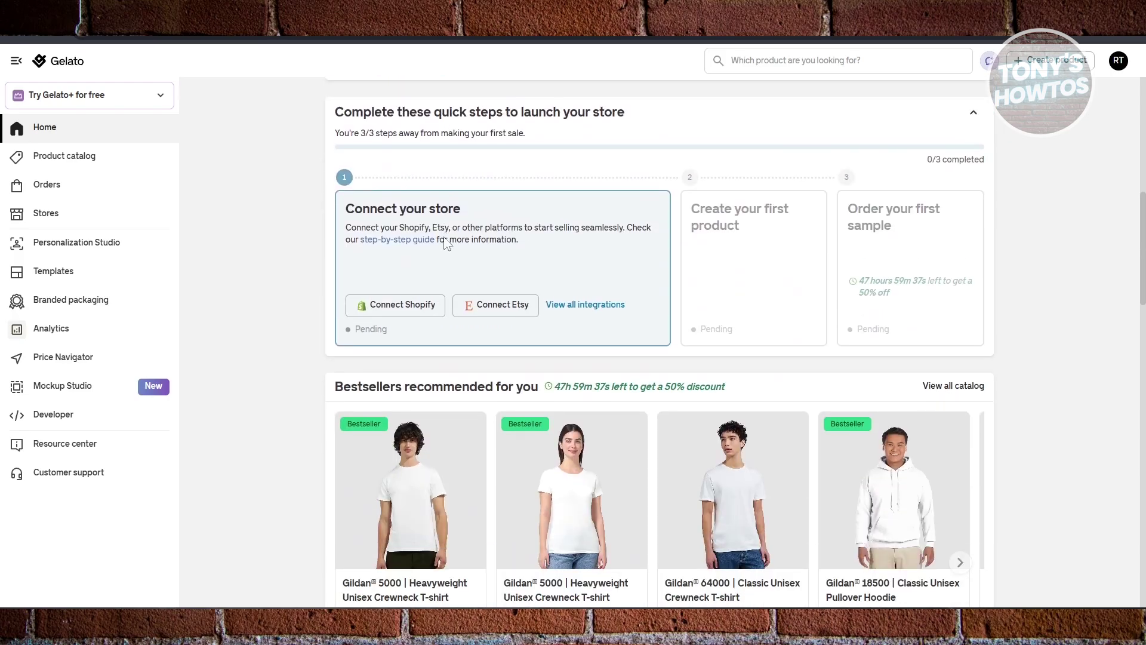
scroll(453, 249, up, 2)
scroll(442, 248, down, 3)
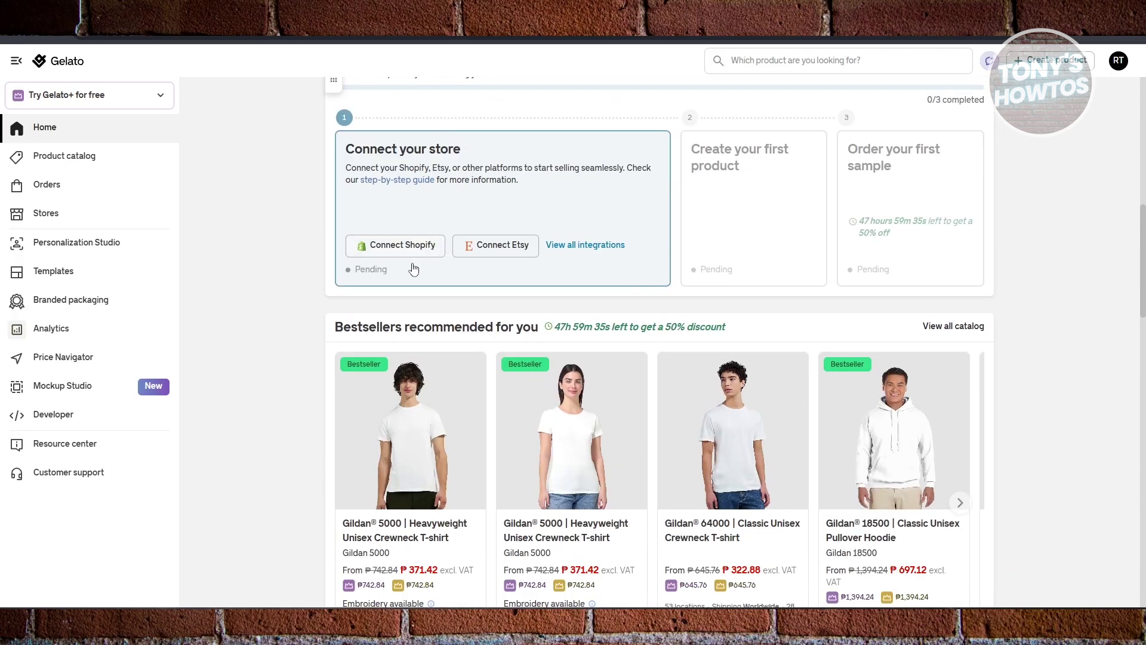
scroll(334, 350, up, 3)
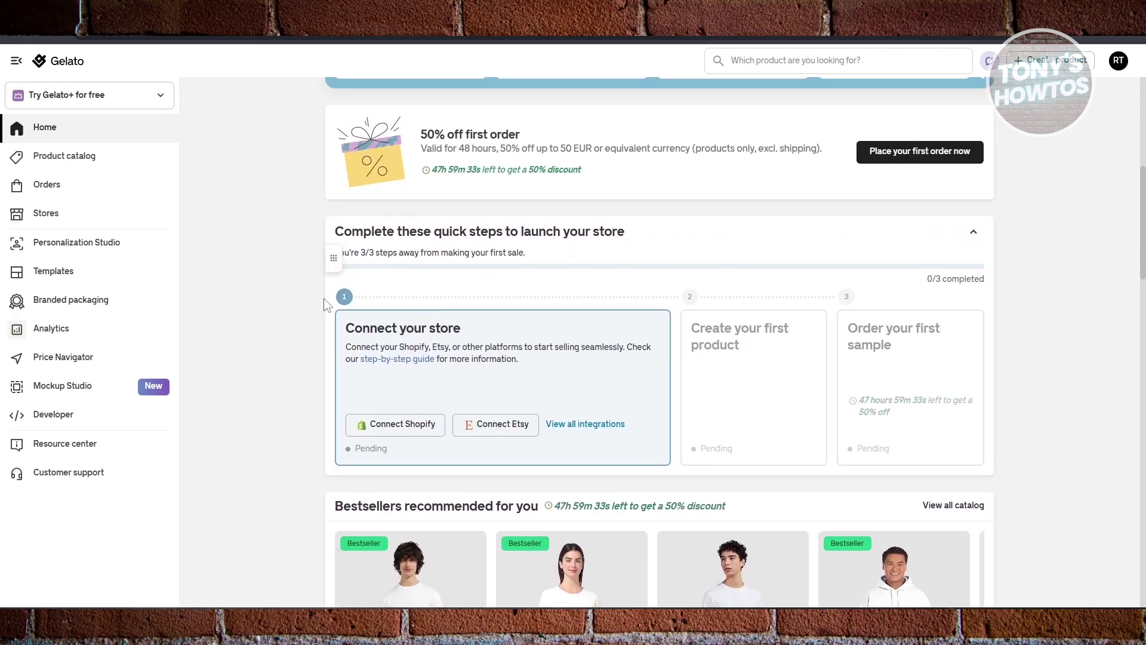
scroll(292, 281, down, 7)
scroll(292, 274, down, 10)
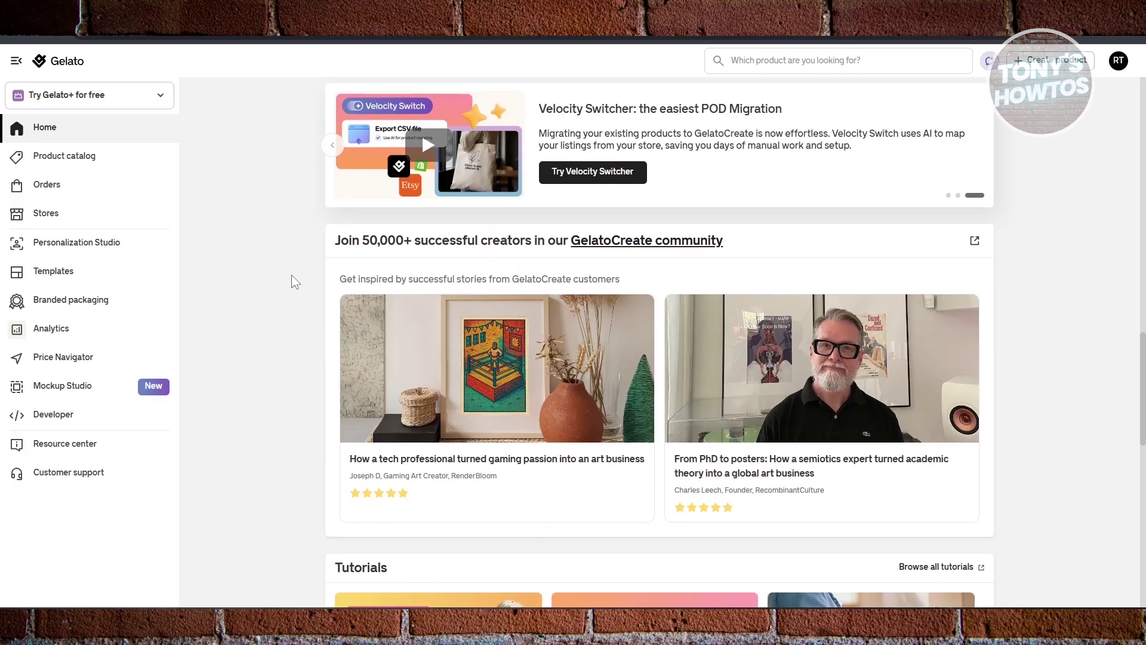
scroll(309, 274, up, 10)
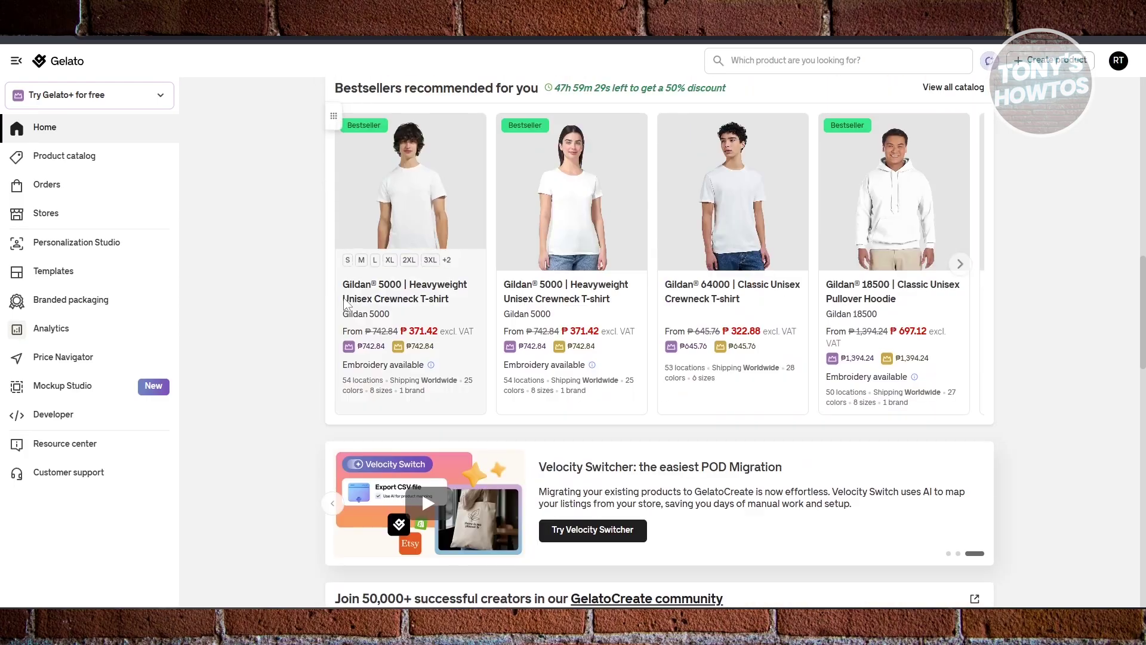
Step: Open the product catalog and browse its categories, clothing bestsellers and products trending in Asia
click(100, 168)
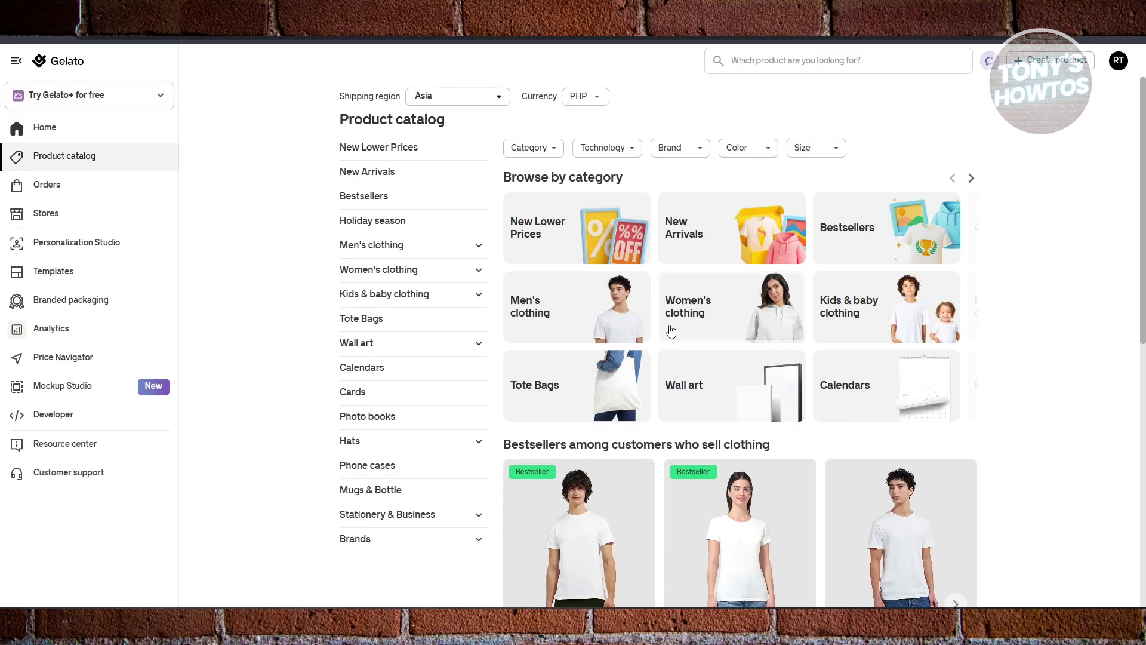
scroll(665, 320, down, 5)
scroll(665, 319, up, 4)
scroll(627, 395, down, 6)
scroll(628, 395, down, 2)
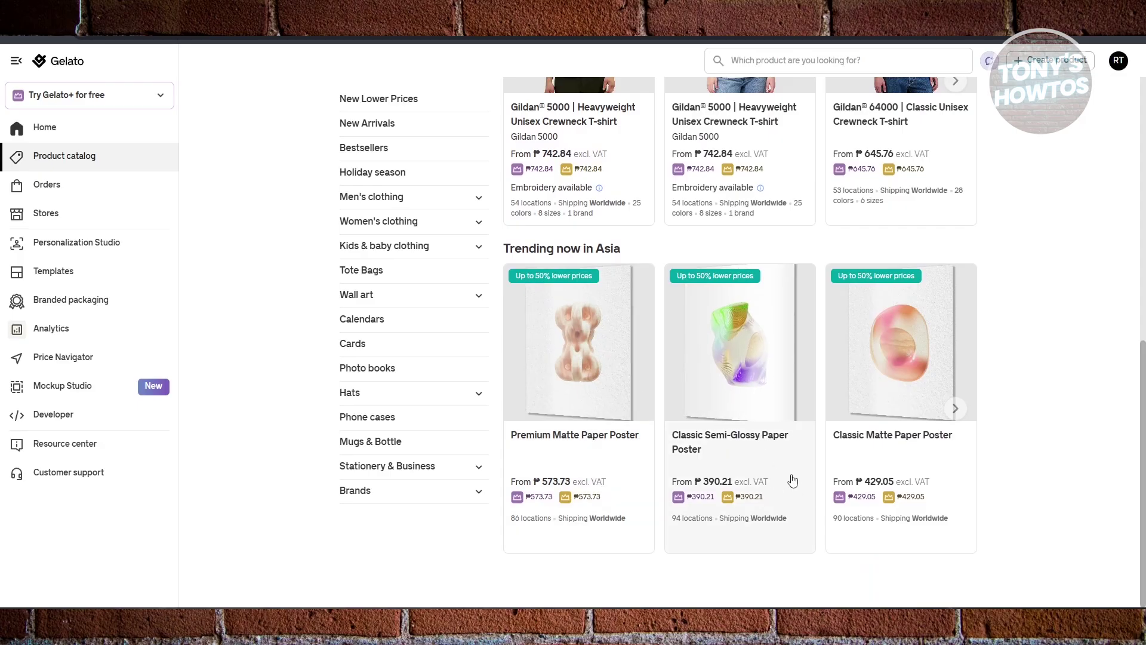
scroll(784, 371, up, 1)
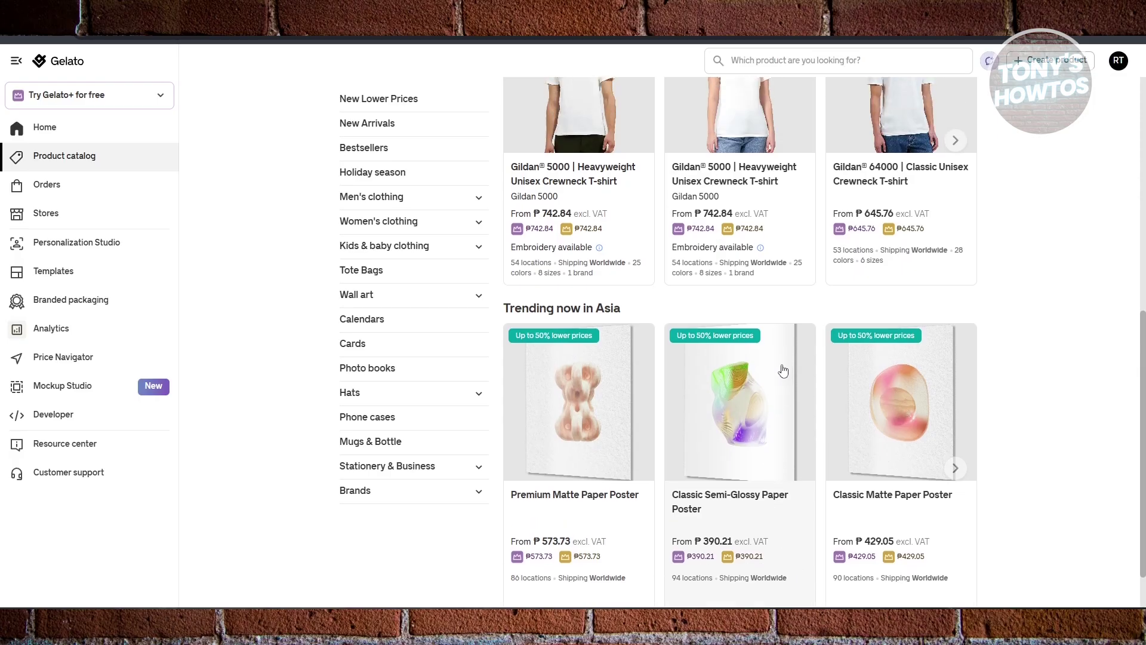
scroll(783, 367, down, 1)
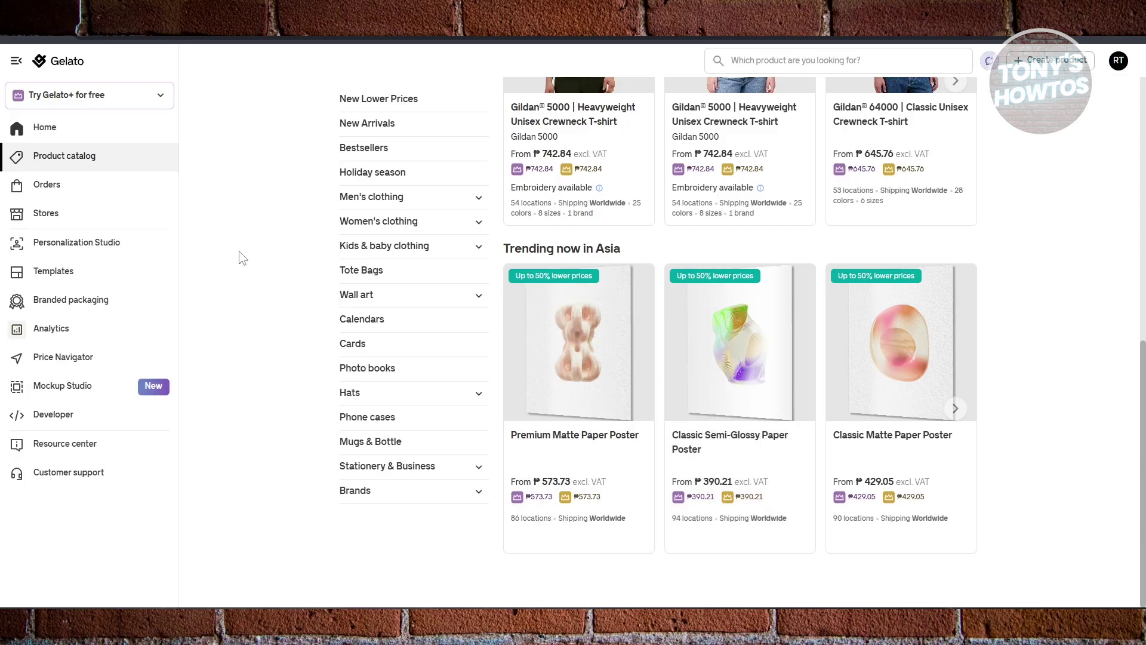
Step: View the Orders page and the Shopify and Etsy connection options on the Stores page
click(59, 194)
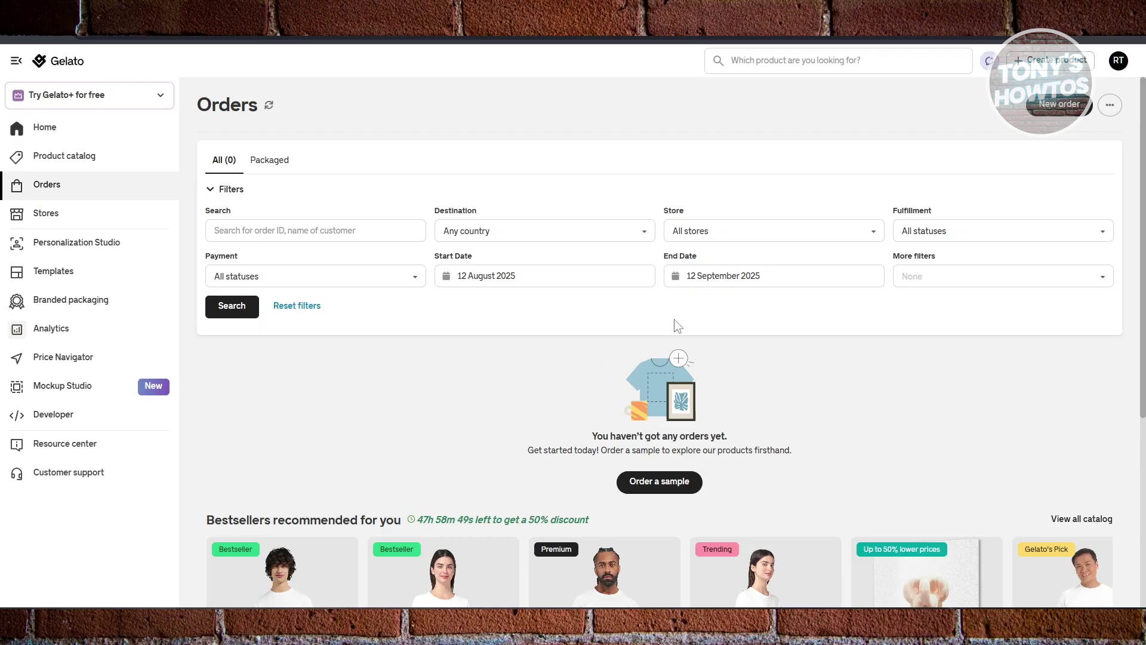
click(44, 219)
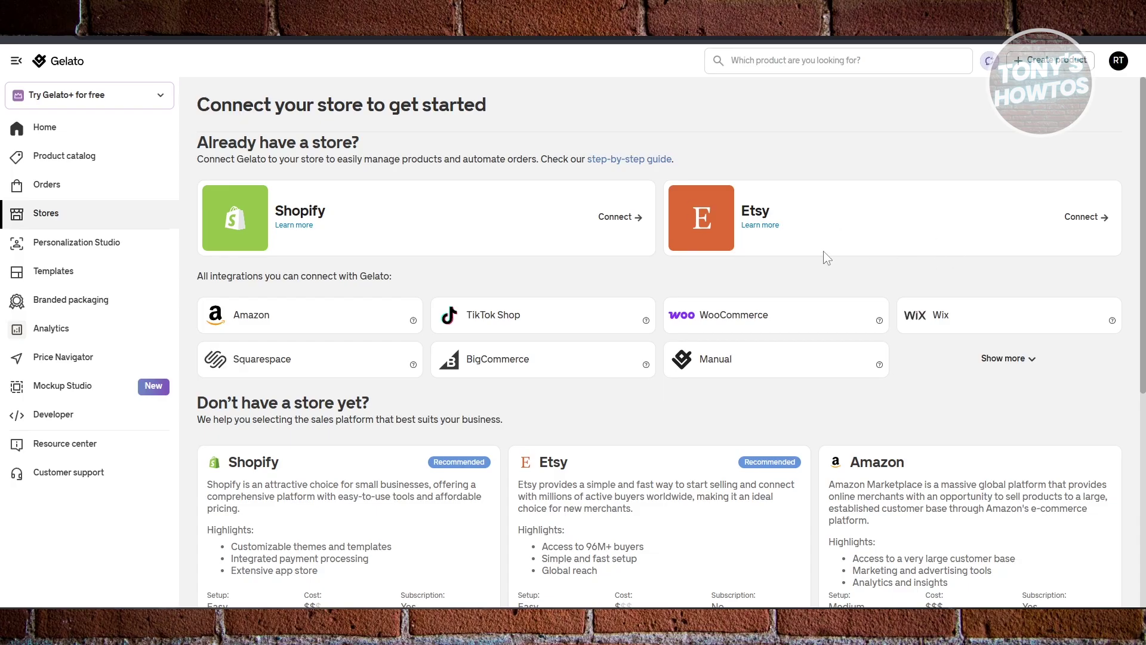
click(615, 218)
click(1083, 217)
Step: Open Personalization Studio and review its features for personalizable text, photo uploads and collections
click(113, 249)
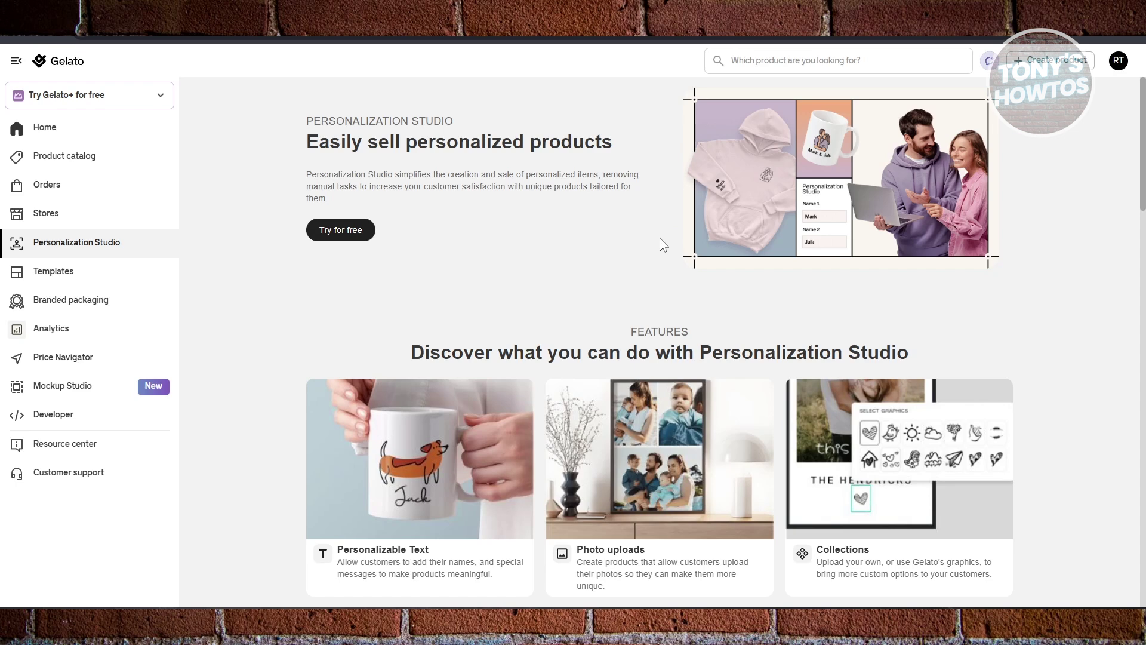
scroll(629, 235, down, 2)
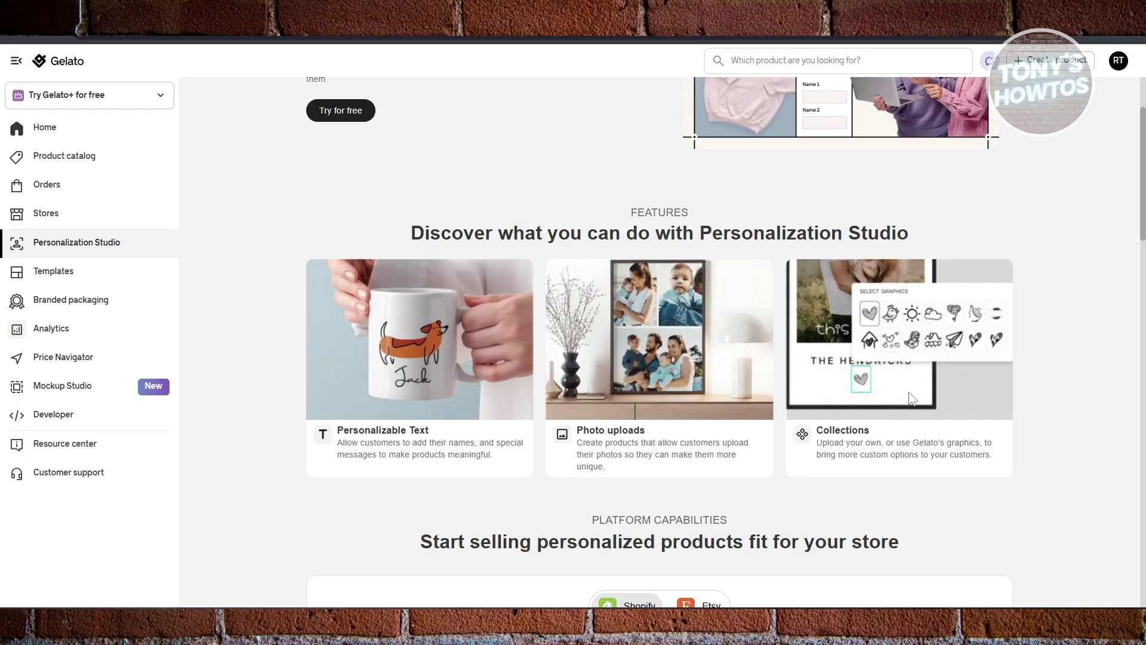
scroll(860, 313, up, 2)
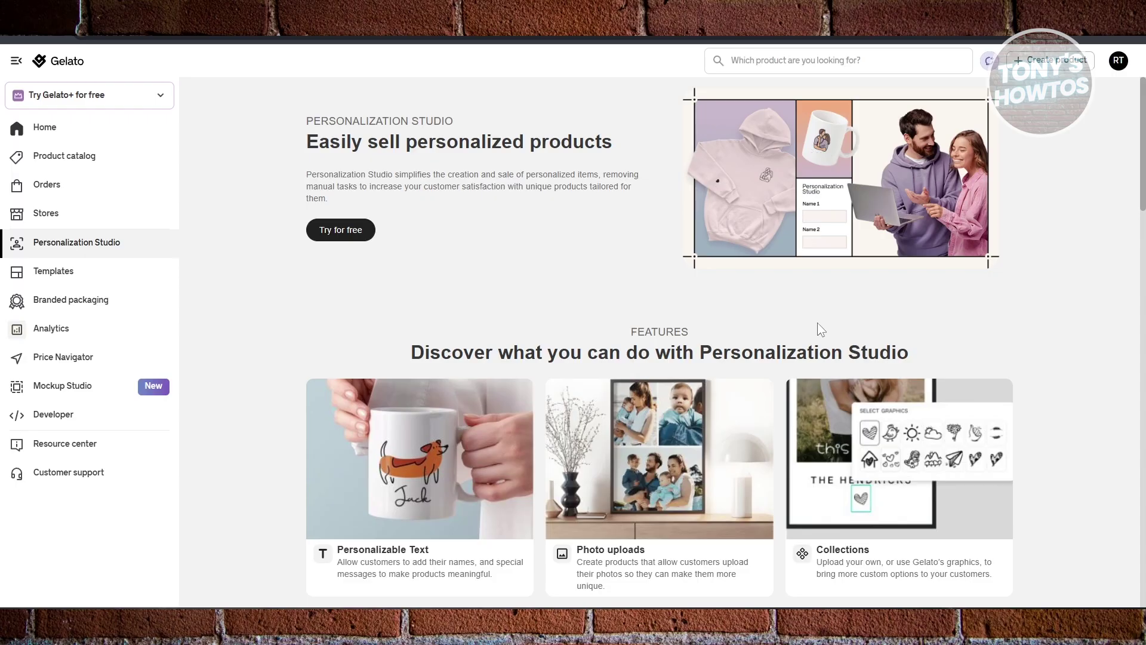
Step: View the Templates page and the Configure and Projects pages of Branded packaging
click(84, 276)
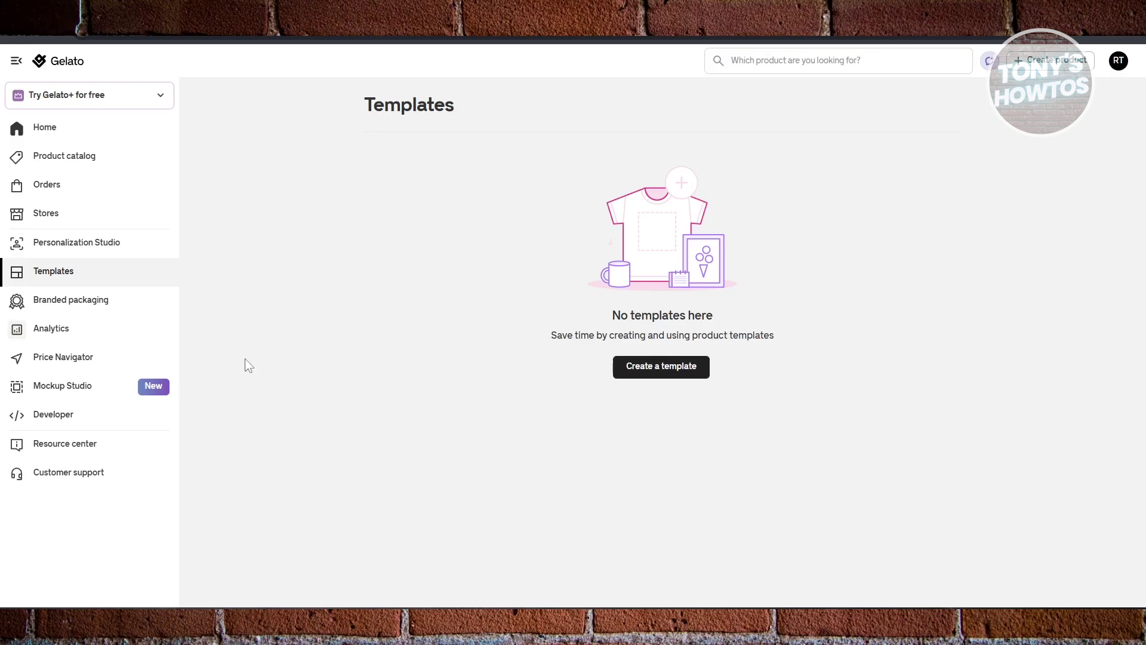
click(97, 304)
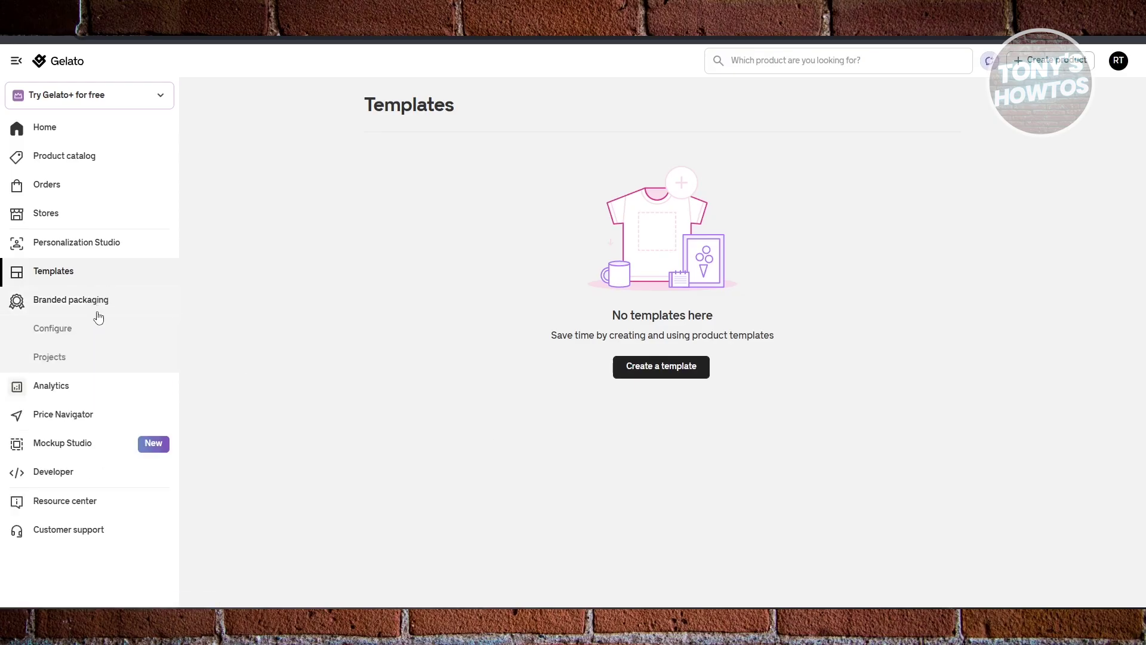
click(60, 334)
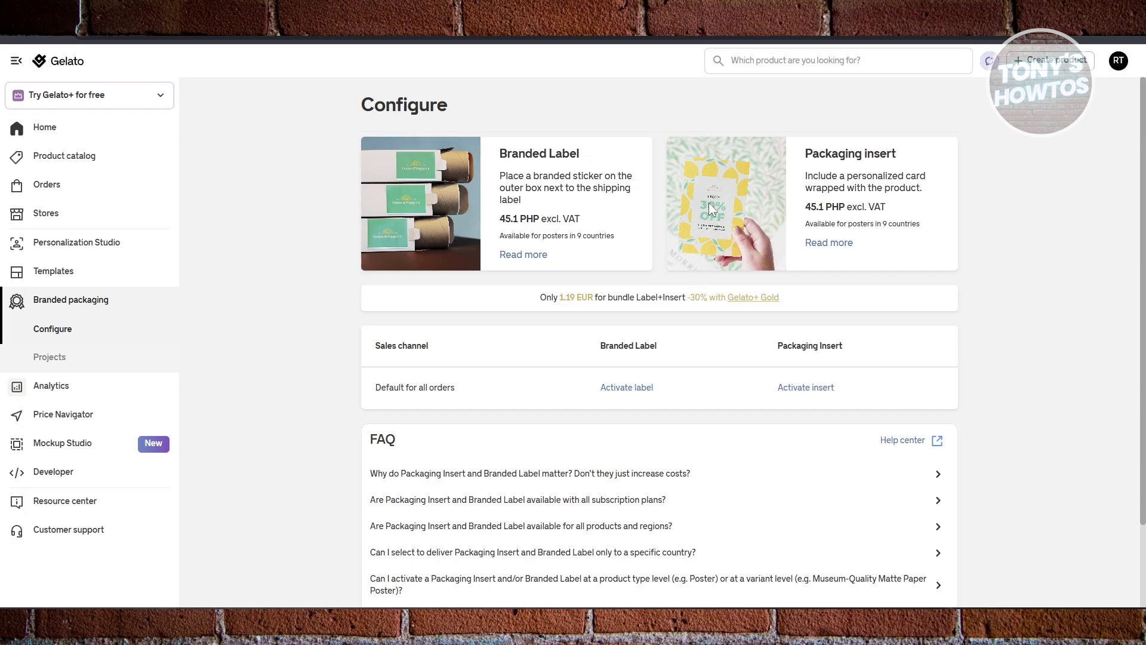
click(62, 365)
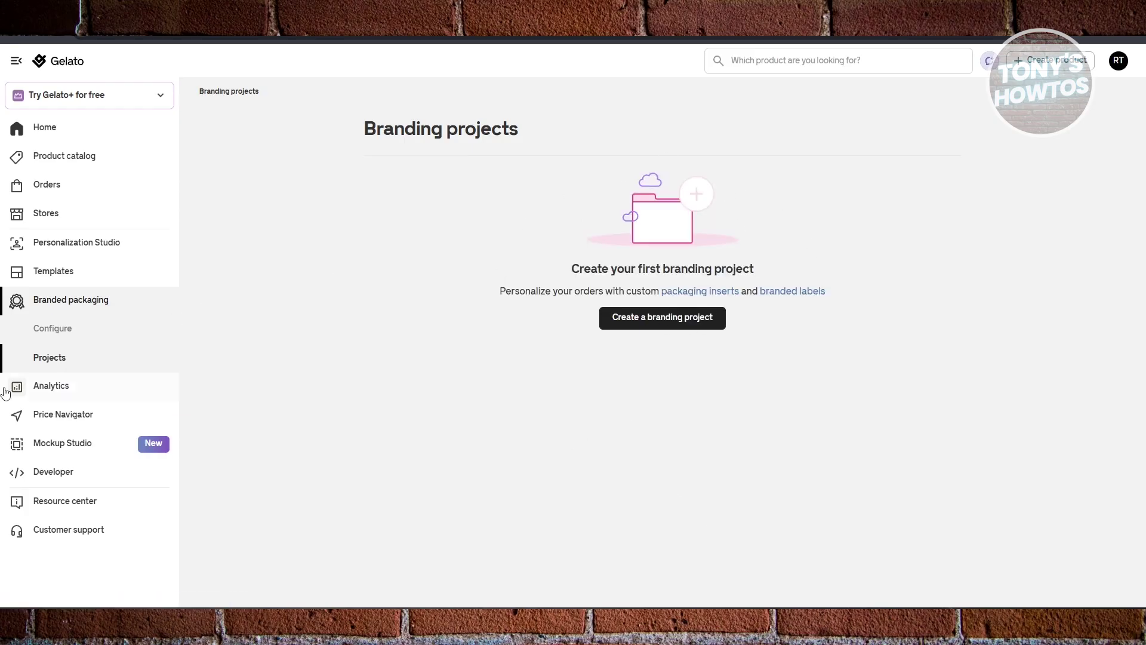
Step: View the Analytics page and the Products page of Price Navigator
click(58, 394)
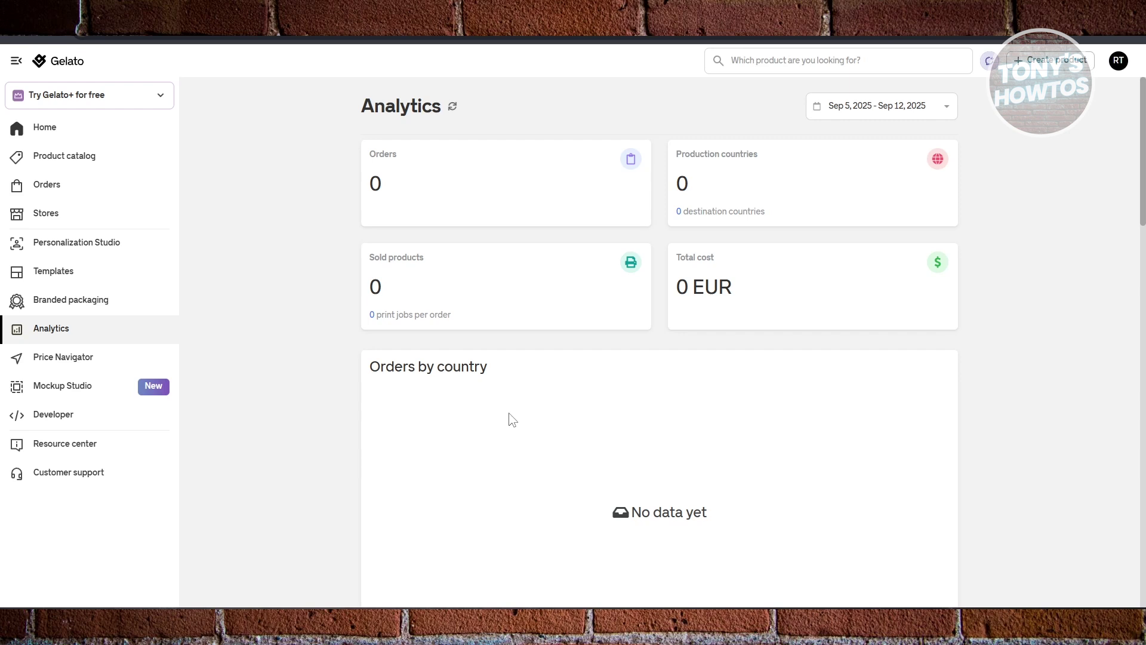
click(77, 358)
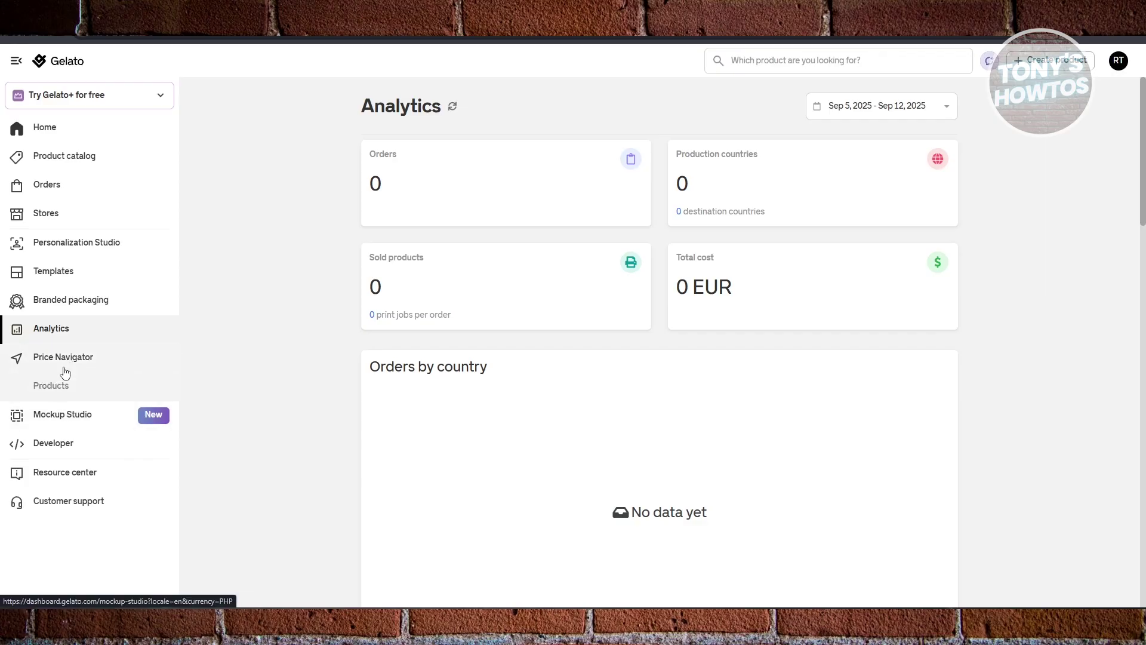
click(49, 387)
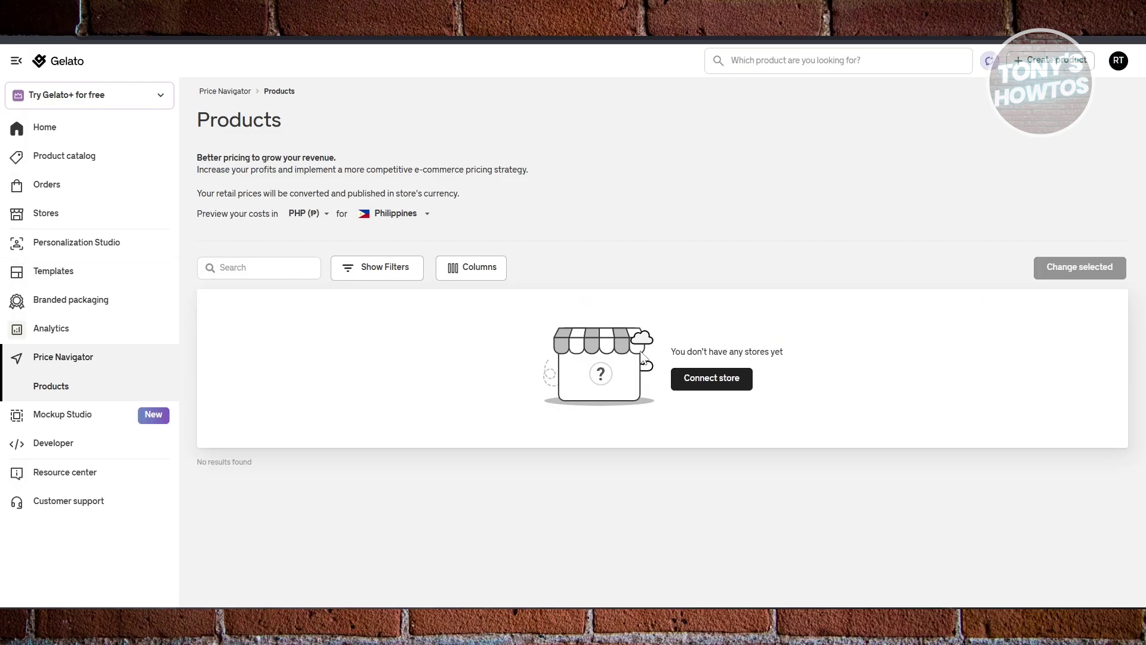
Step: View the Mockup Studio page and the options listed under Developer
click(74, 419)
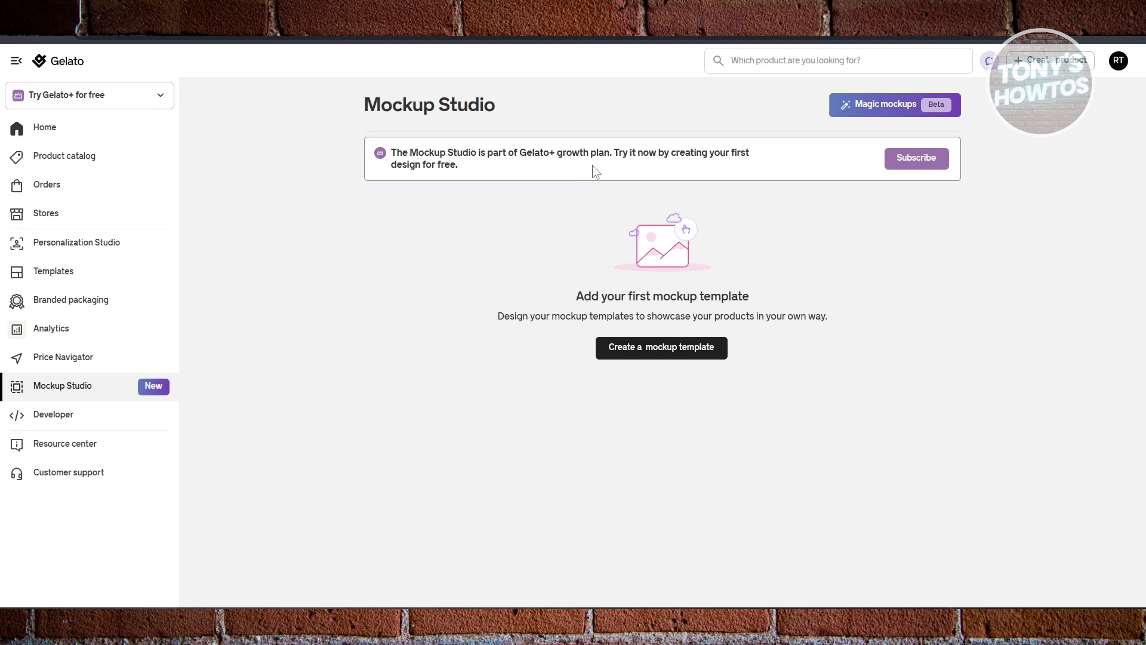
click(69, 417)
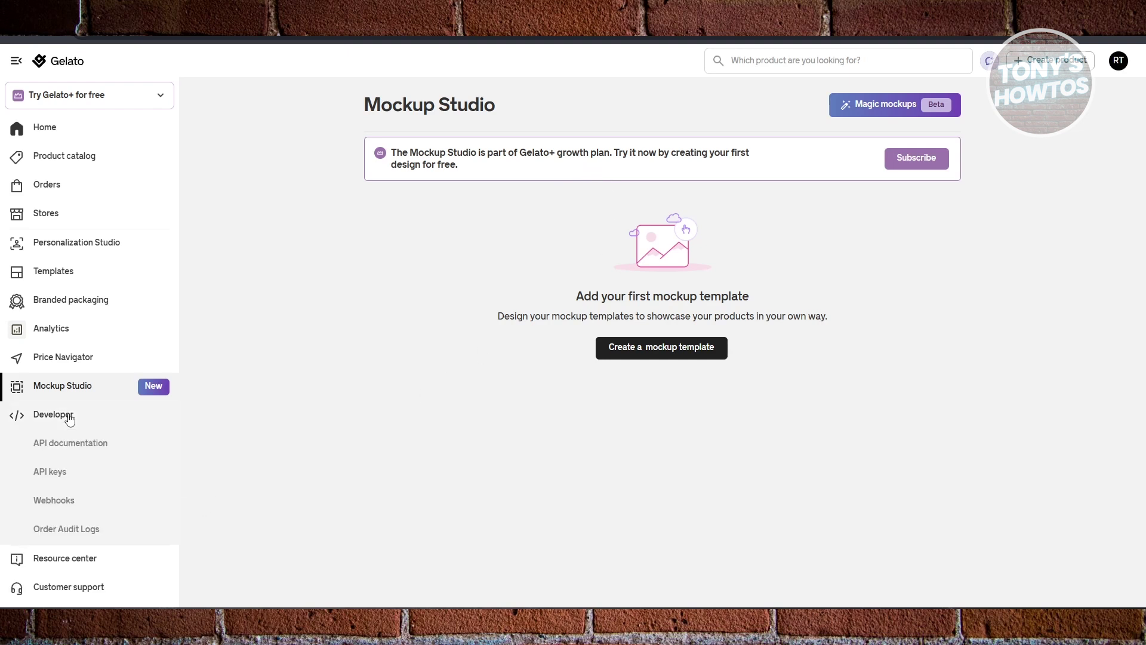
click(64, 446)
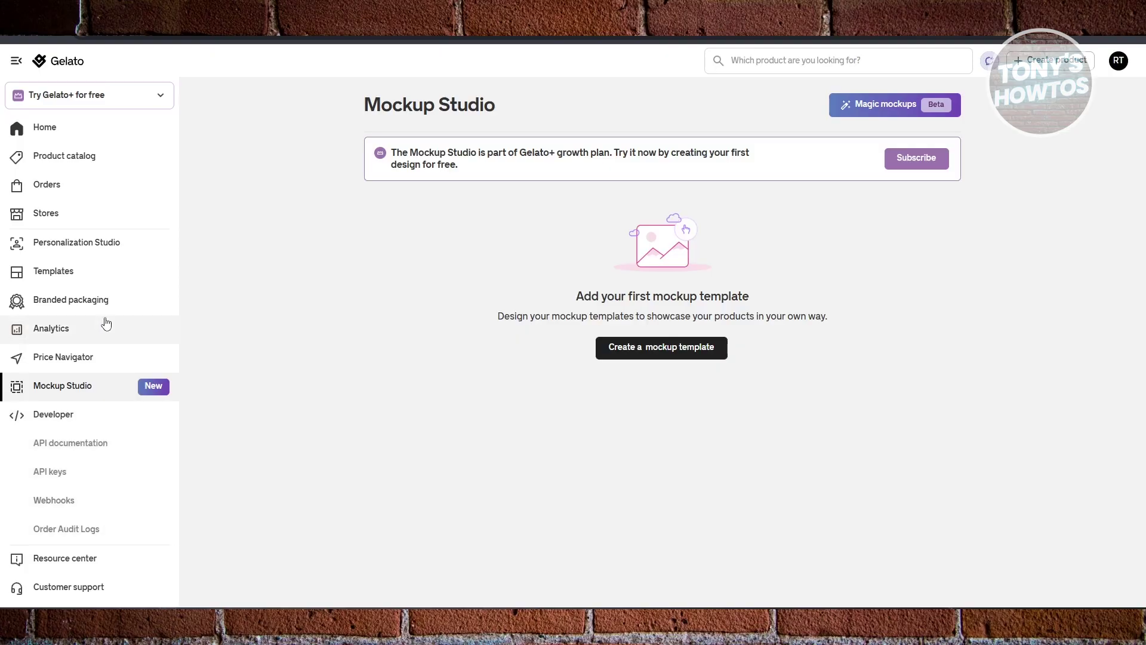
Step: Start a template for a single product using the bestselling men's Gildan 5000 Heavyweight Unisex Crewneck T-shirt, dismissing the design editor tour
click(1065, 64)
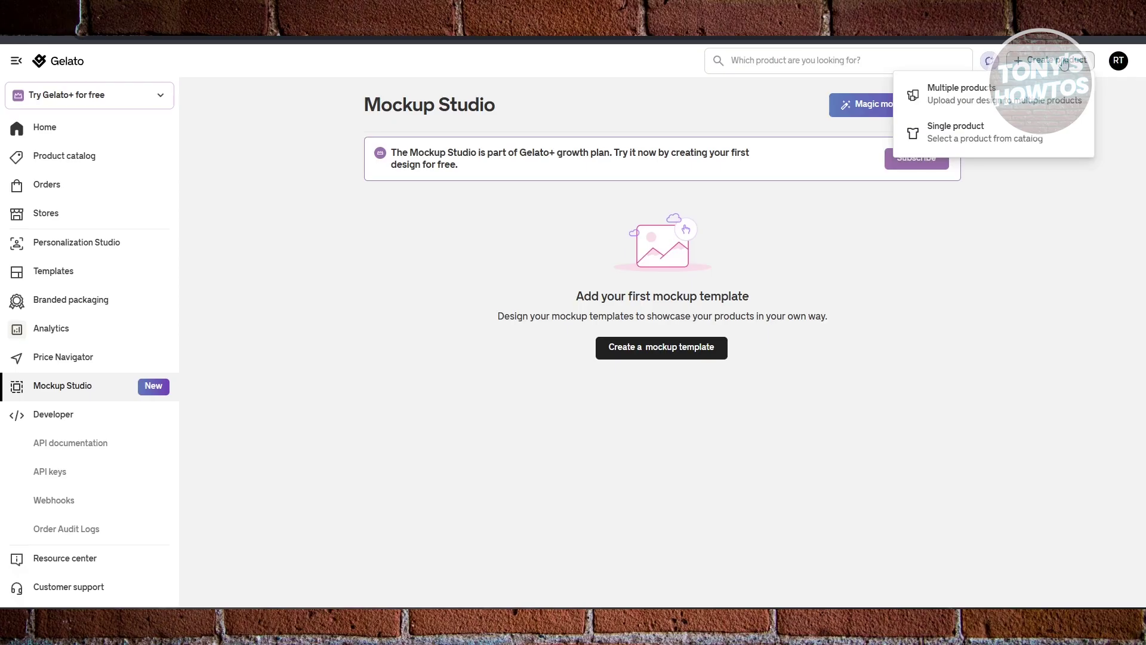
click(991, 133)
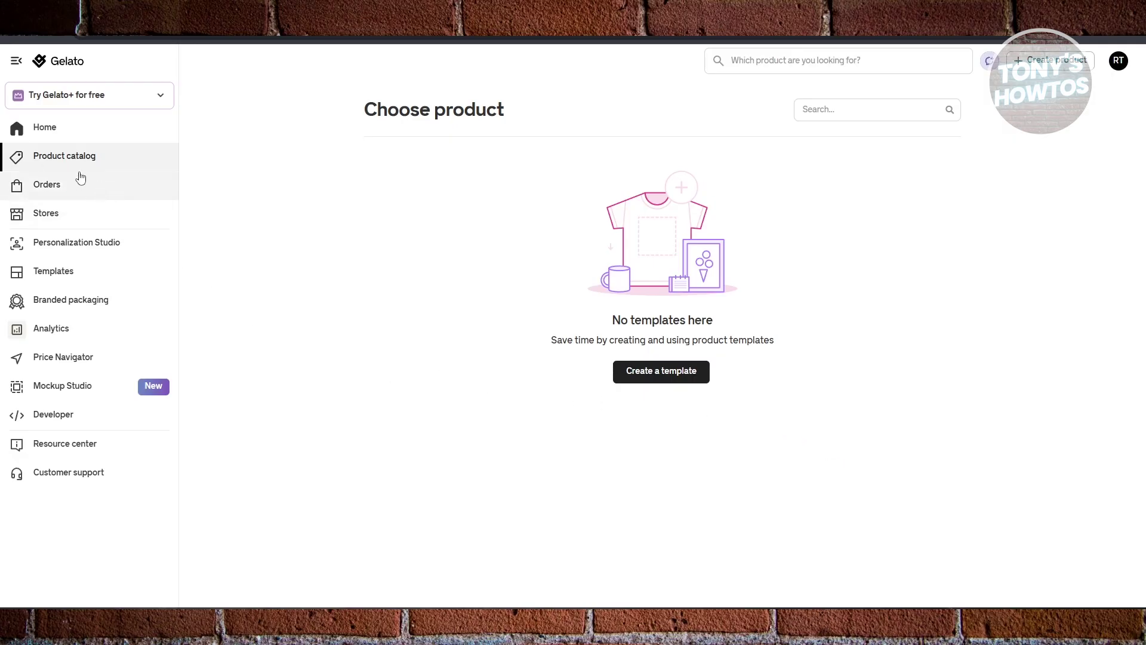
click(644, 381)
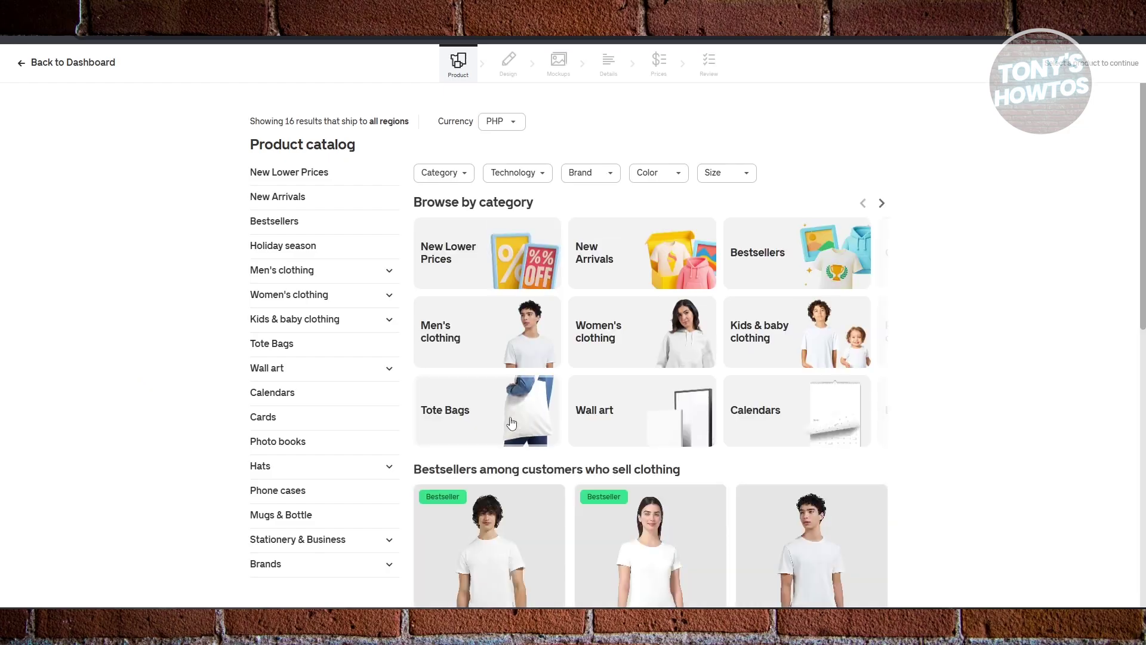
scroll(251, 330, down, 4)
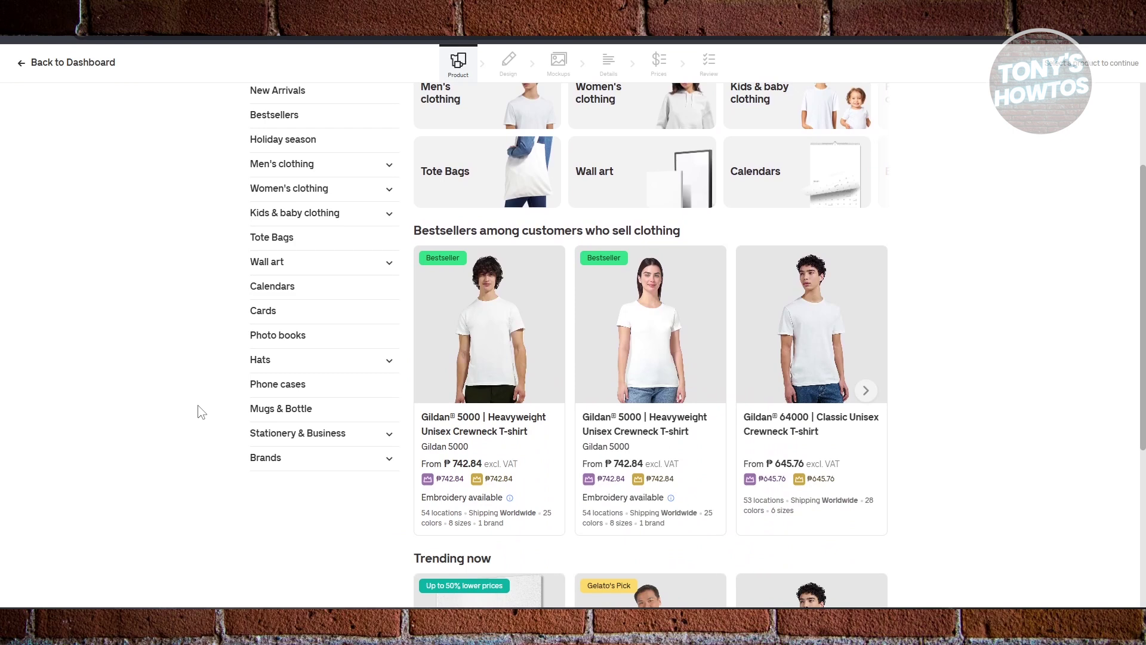
mouse_move(462, 325)
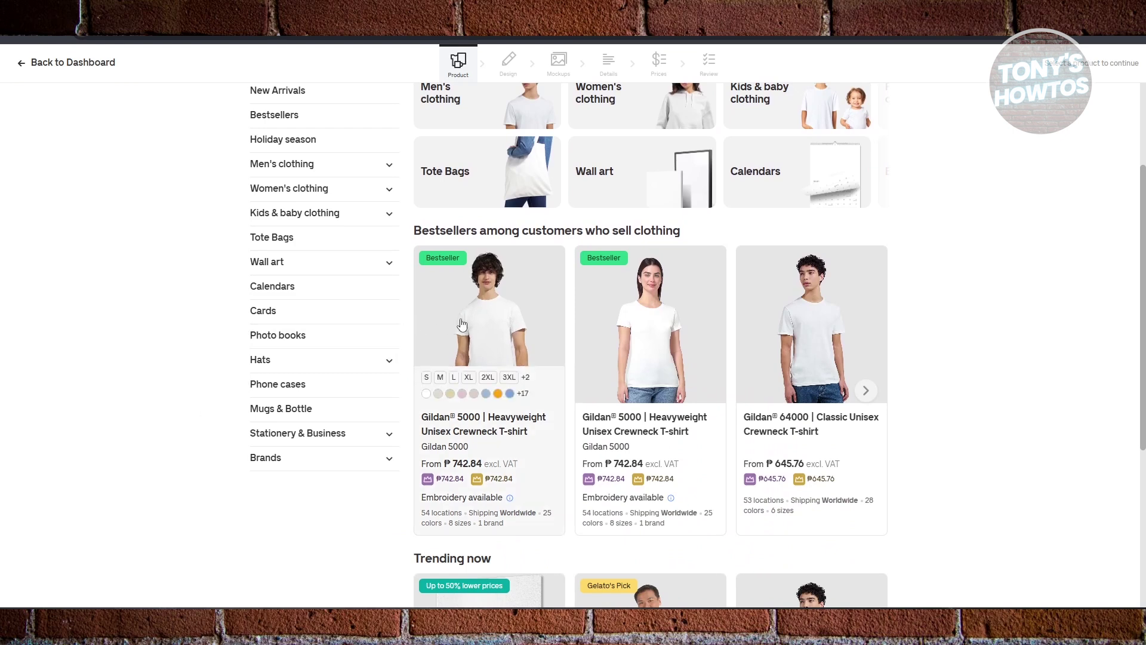
click(509, 309)
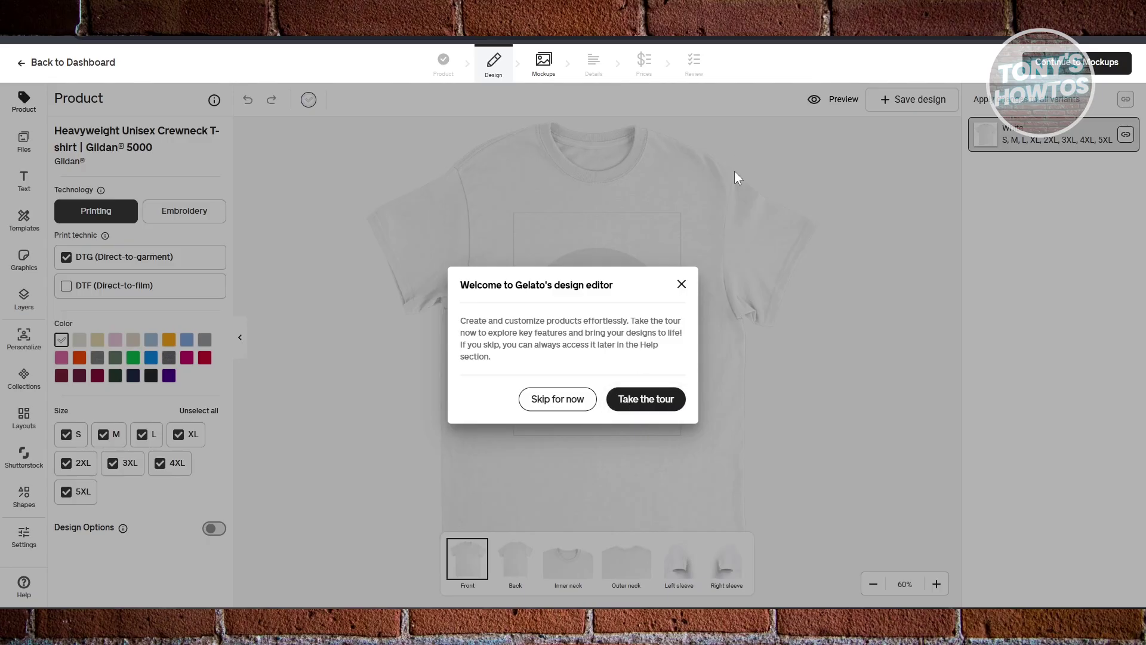
click(681, 284)
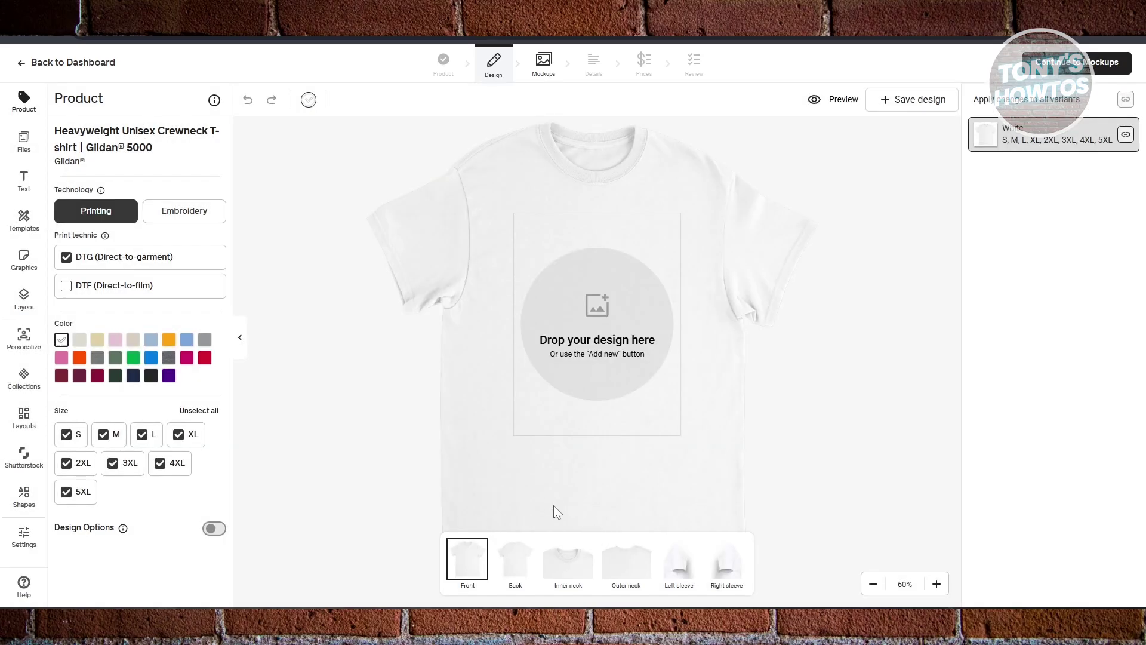
Step: View the T-shirt's back, inner neck, outer neck and sleeve print areas, ending on the front
click(521, 564)
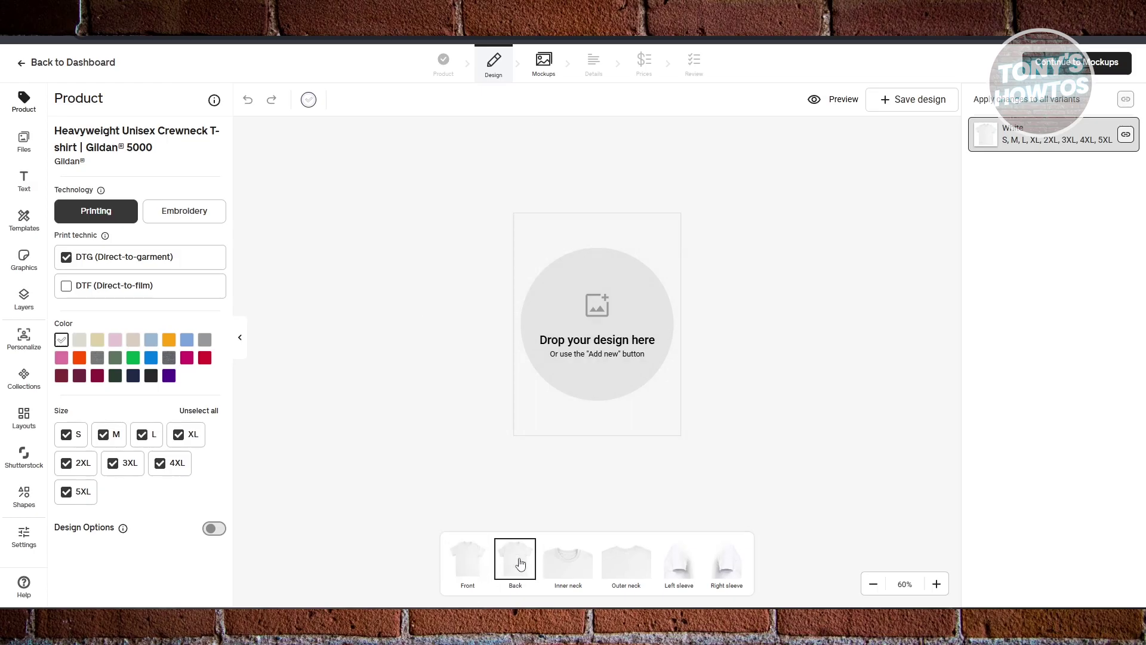
click(568, 560)
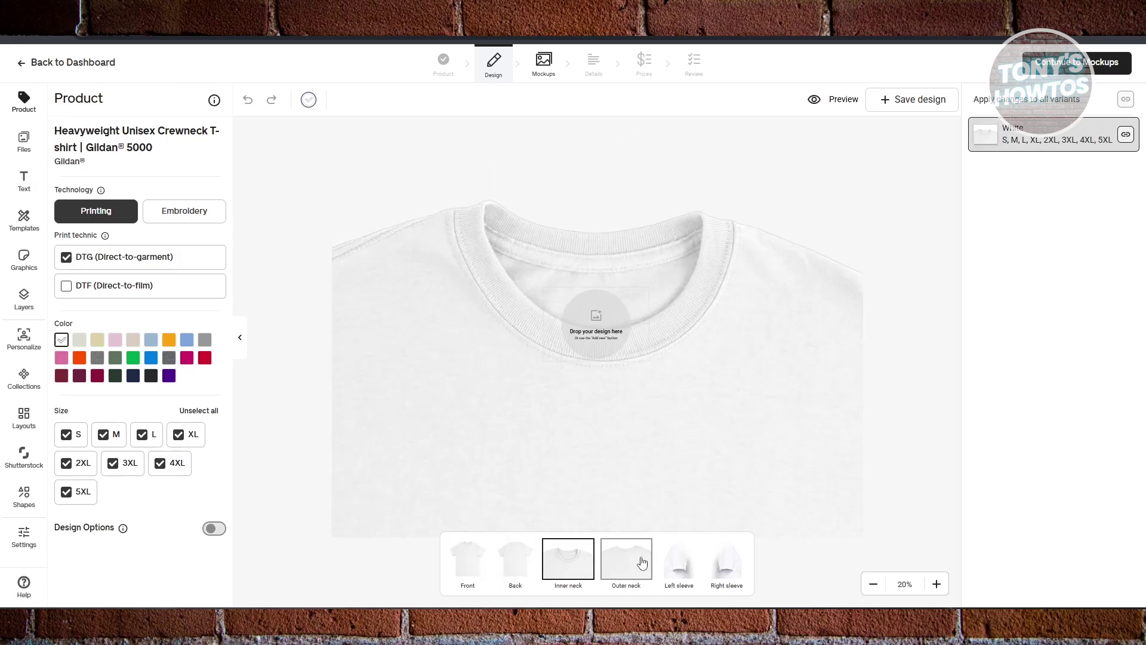
click(624, 561)
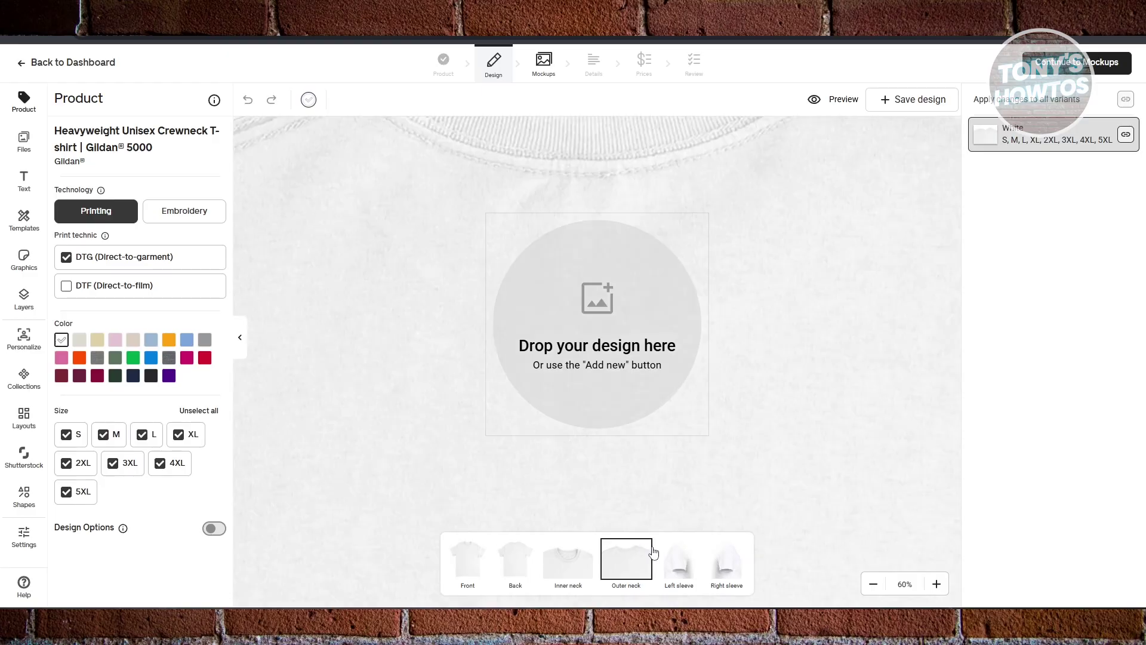
click(685, 563)
click(727, 559)
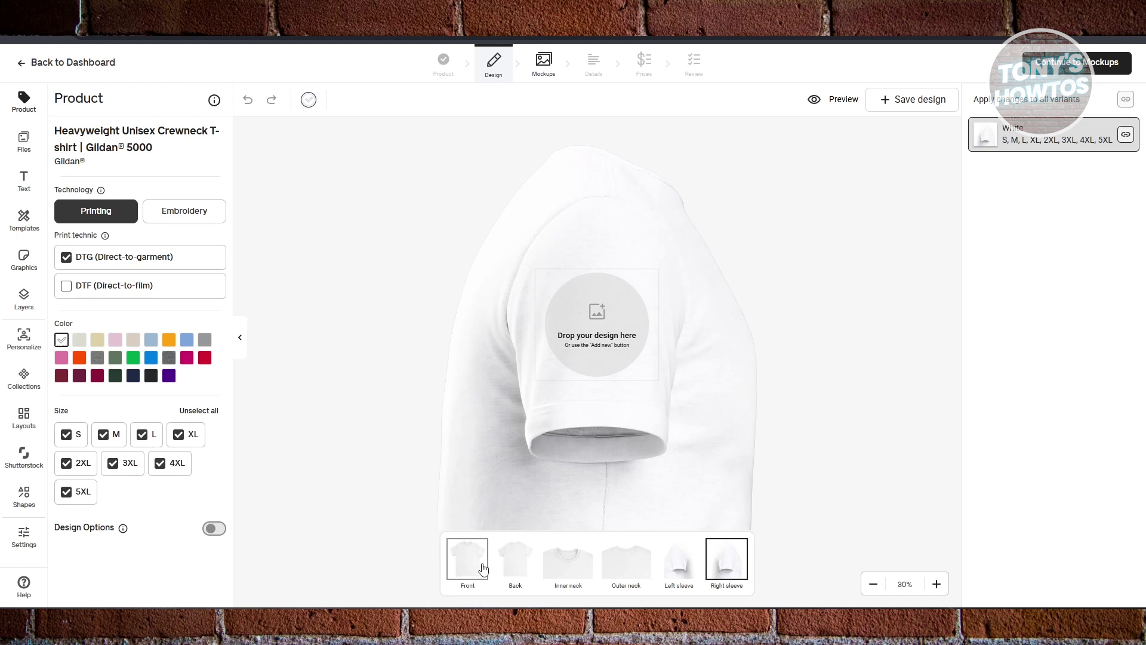
click(483, 568)
Step: Unlink the White size variants and relink them, applying changes to all variants
click(1125, 136)
click(1126, 136)
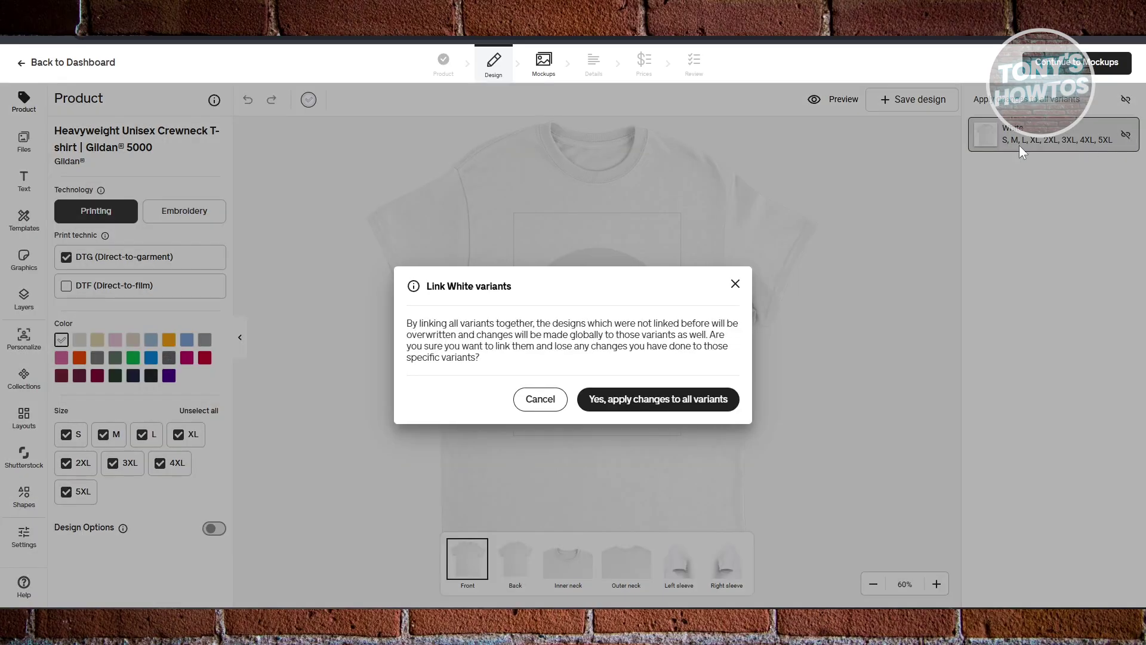
click(652, 397)
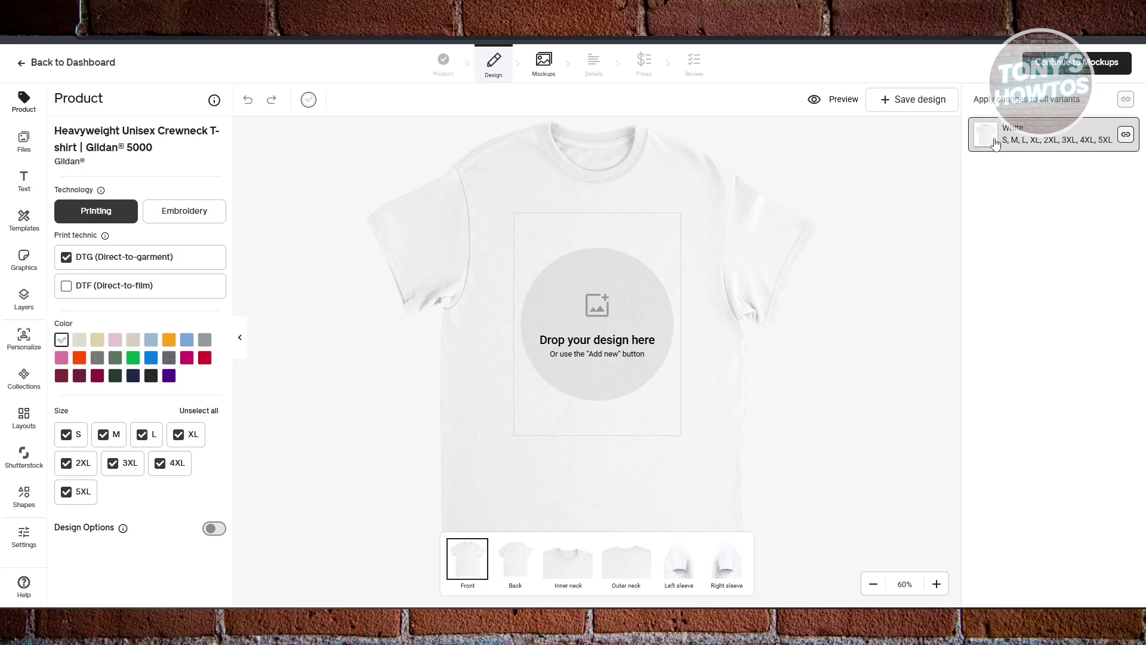
click(1125, 136)
click(1125, 134)
click(630, 400)
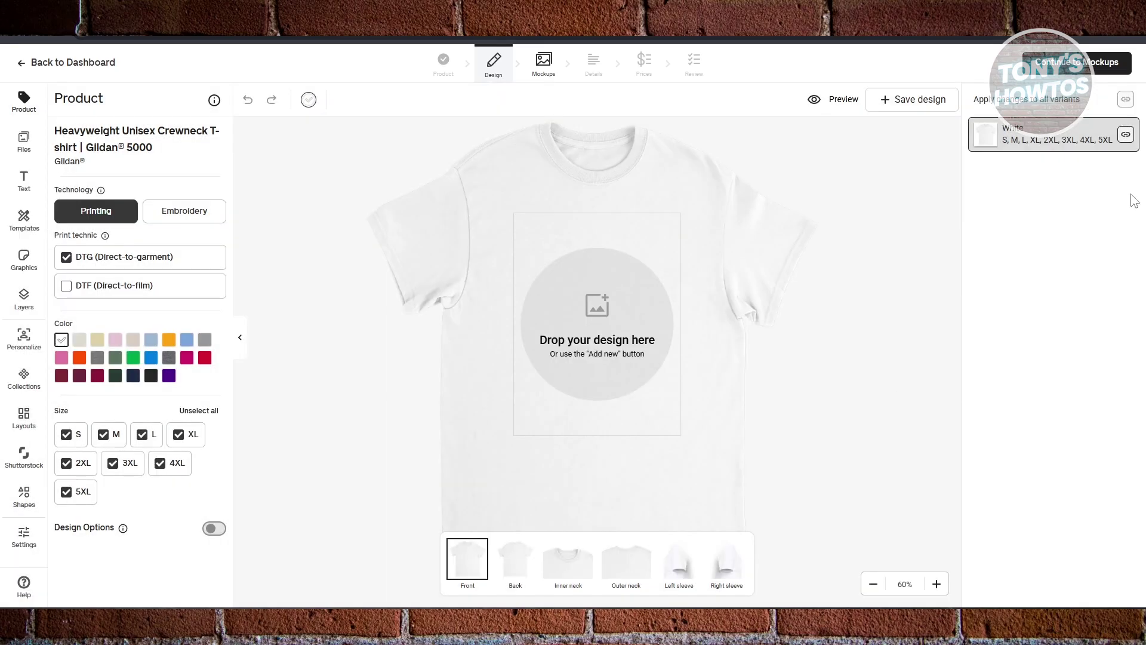
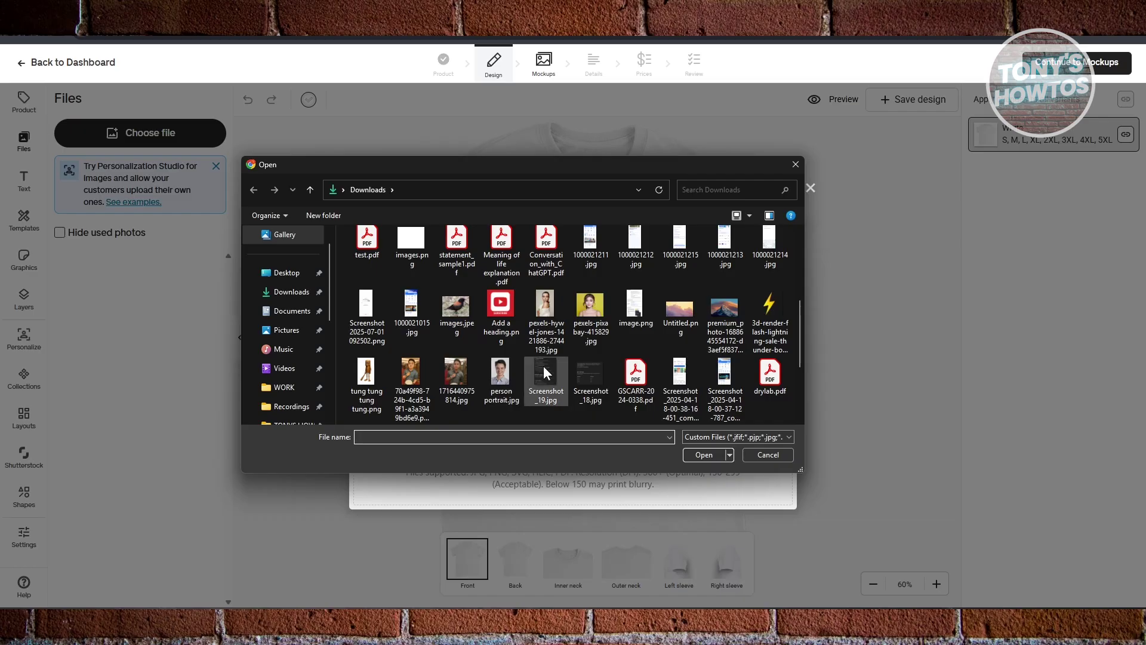
Step: Upload the image "tung tung tung tung.png" and place it in the T-shirt's front print area
scroll(411, 364, up, 5)
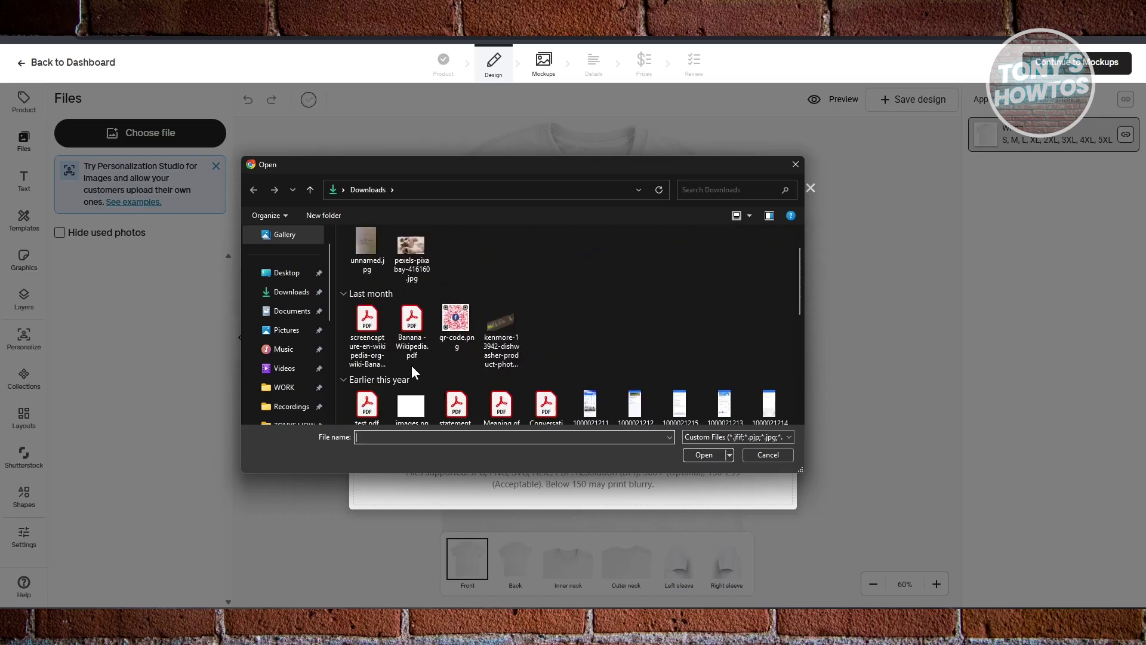
scroll(363, 345, down, 5)
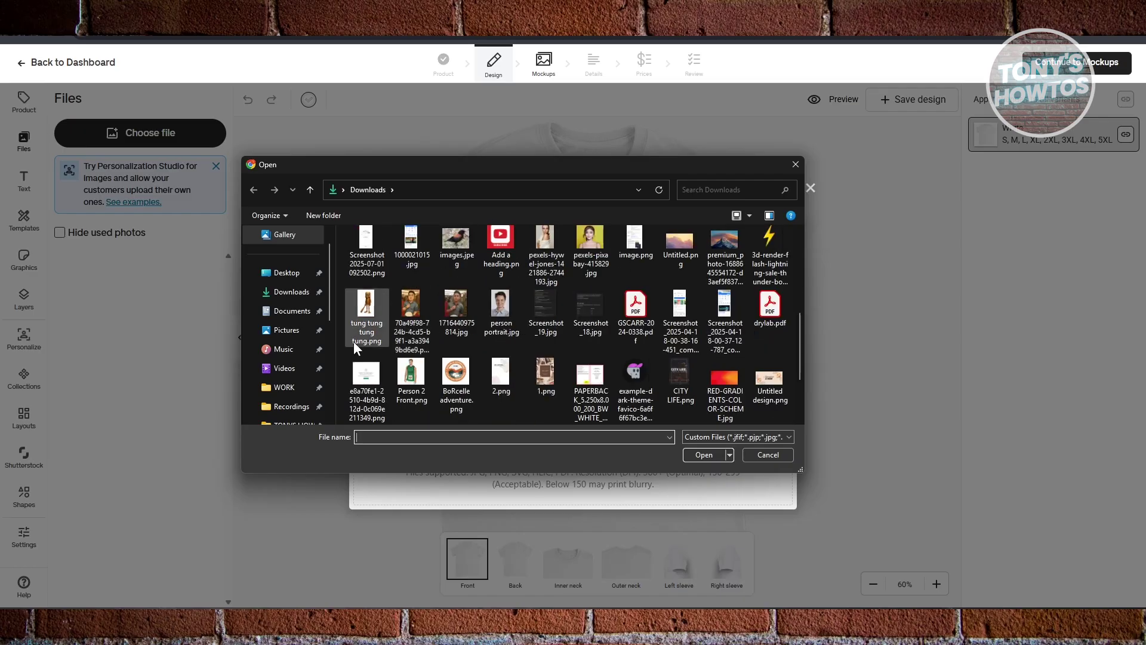
scroll(375, 307, up, 5)
scroll(370, 346, down, 4)
click(368, 371)
click(704, 455)
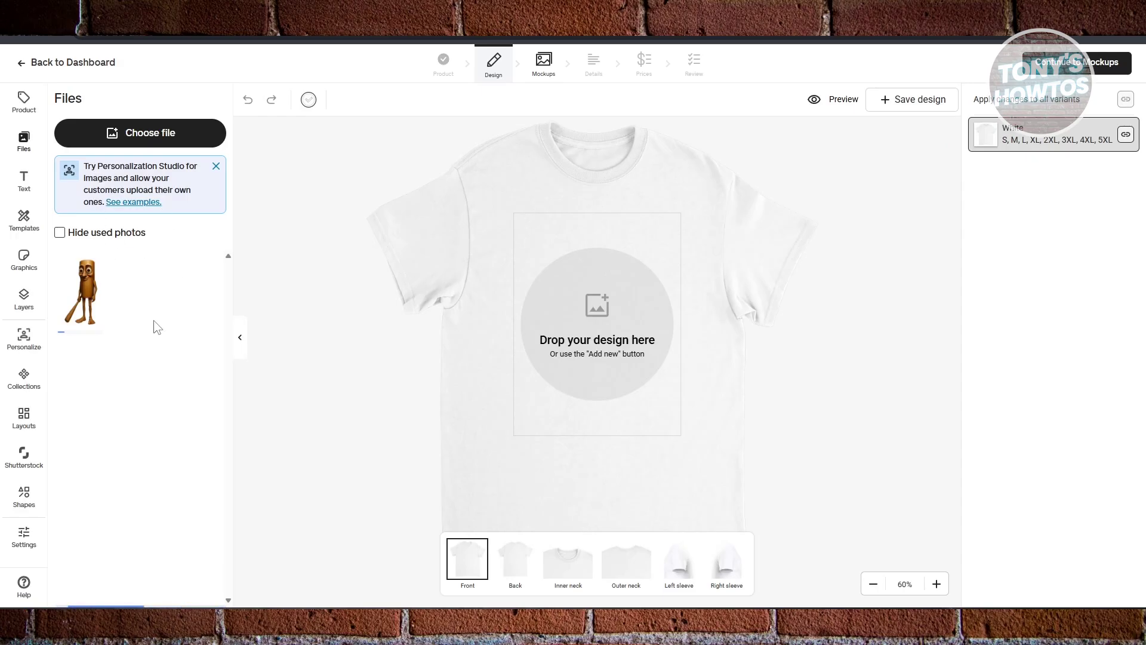
mouse_move(99, 309)
drag(84, 299, 594, 328)
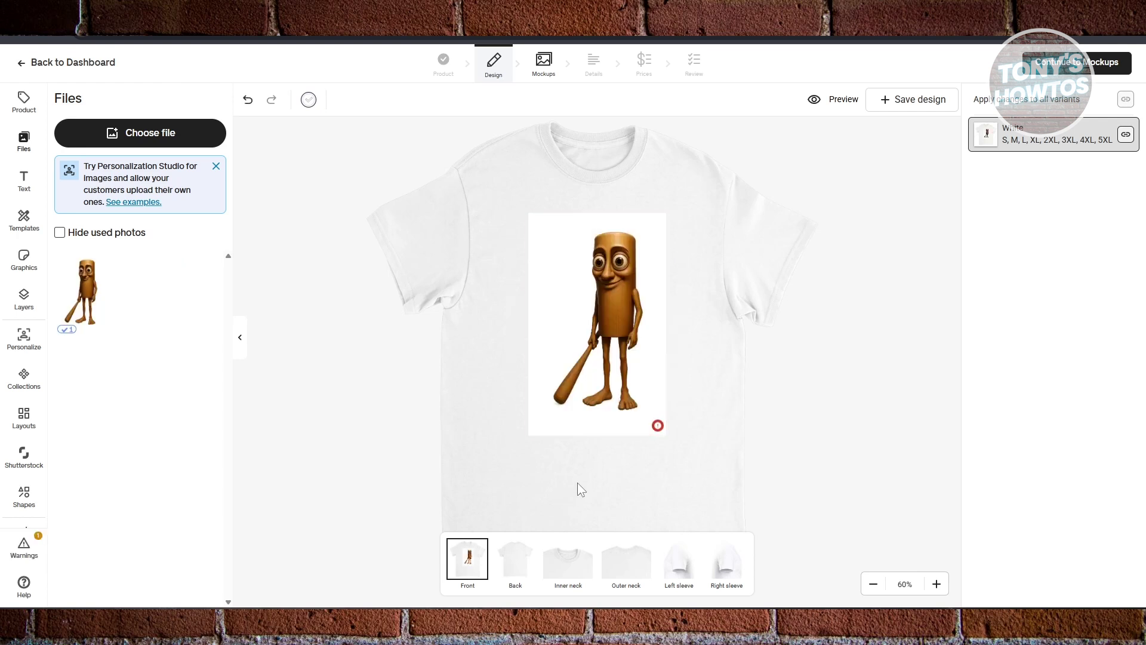
Step: Open the front image's resolution warning and auto-enhance the image
click(623, 421)
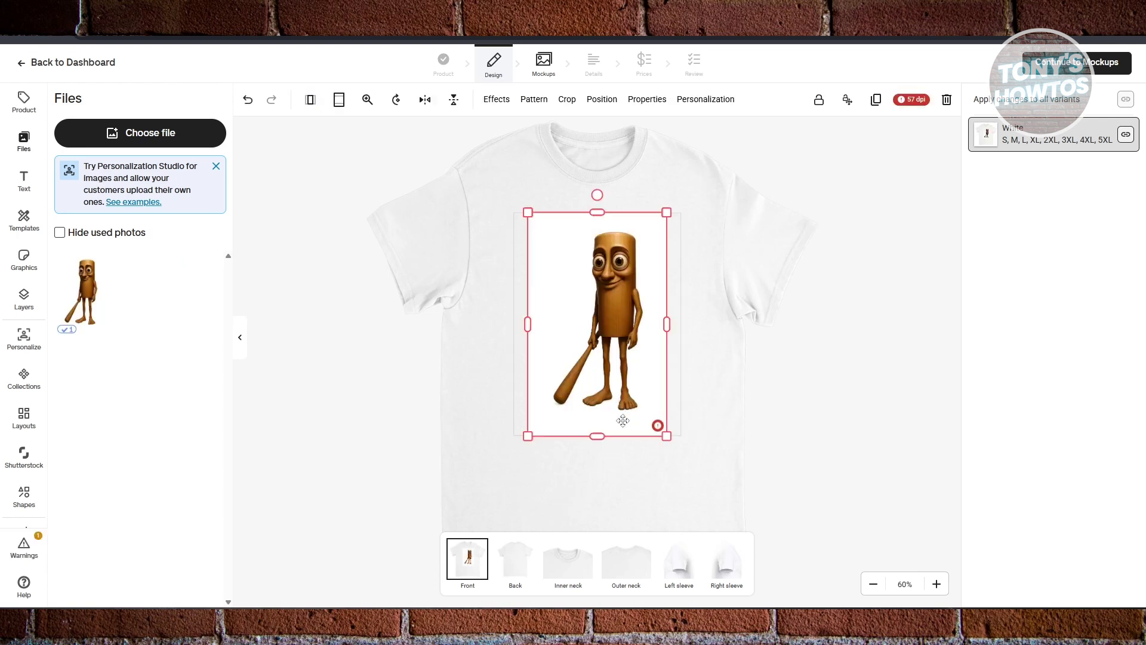
click(915, 100)
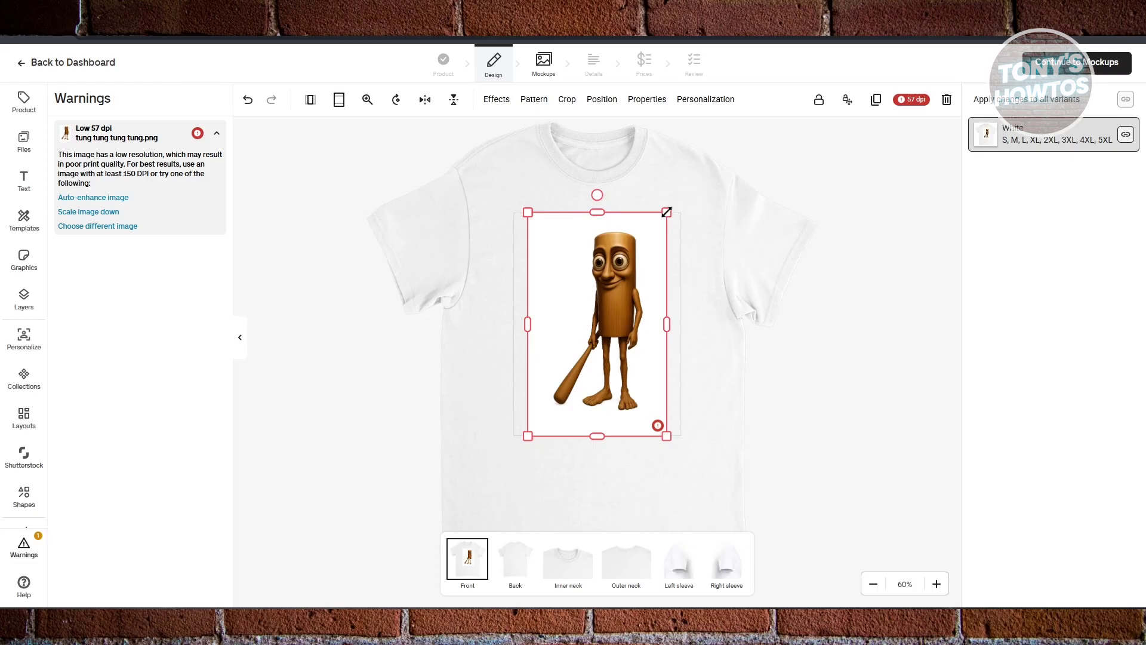
click(863, 266)
click(650, 351)
click(121, 199)
click(436, 358)
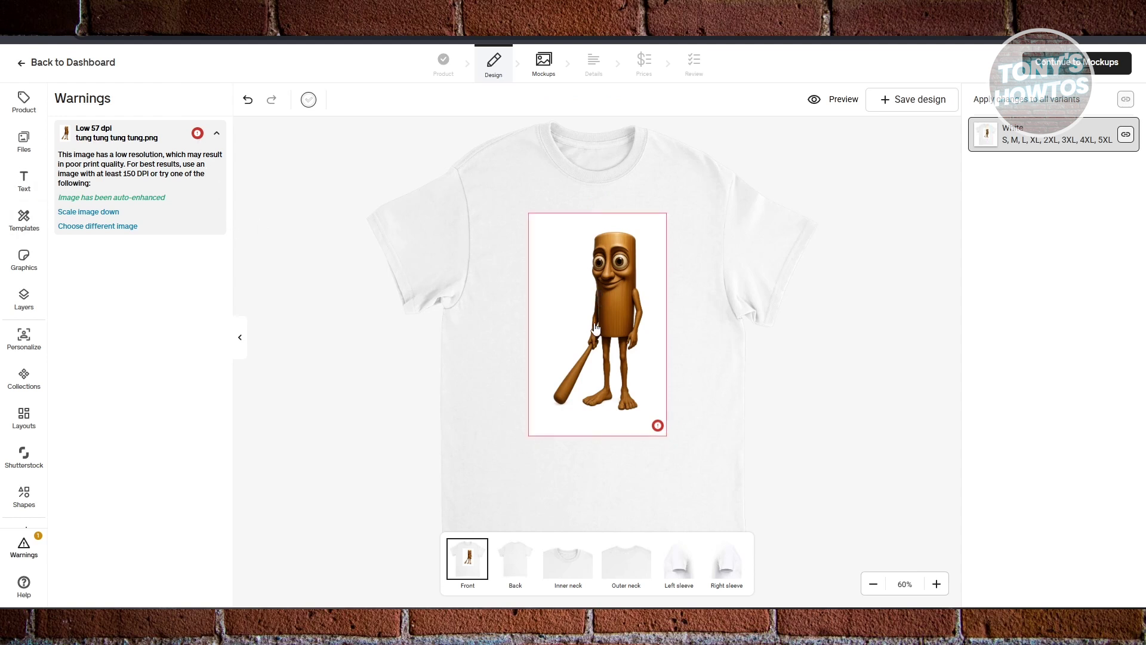
Step: Place the outlined white ghost from the Halloween graphics in the T-shirt's back print area
click(32, 232)
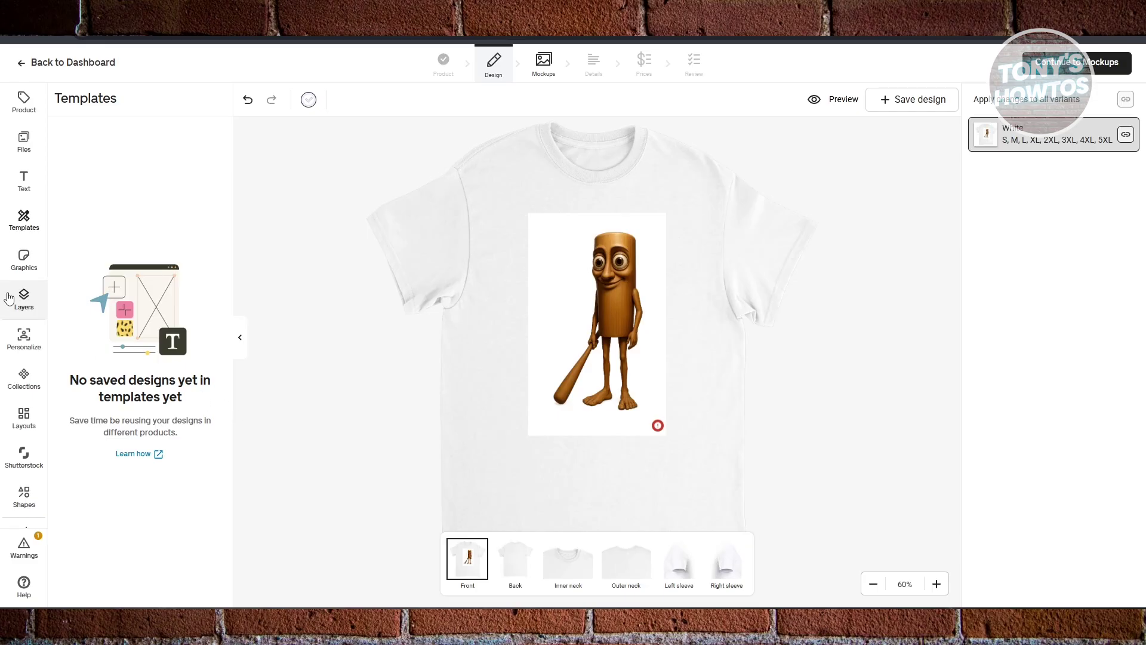
click(27, 277)
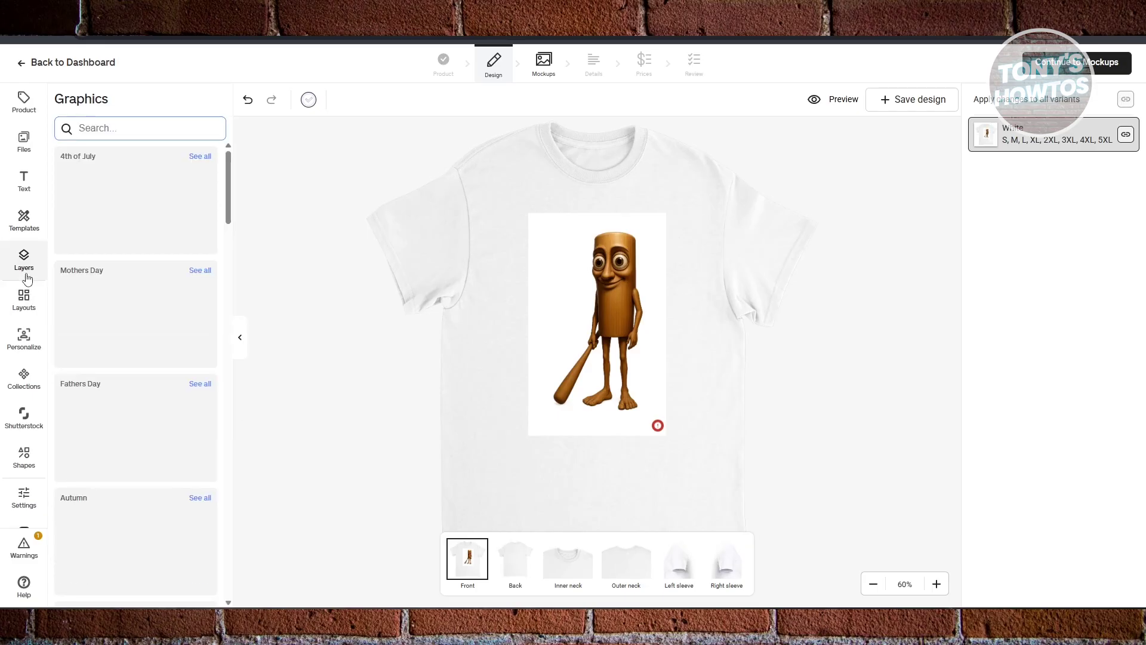
scroll(153, 298, down, 5)
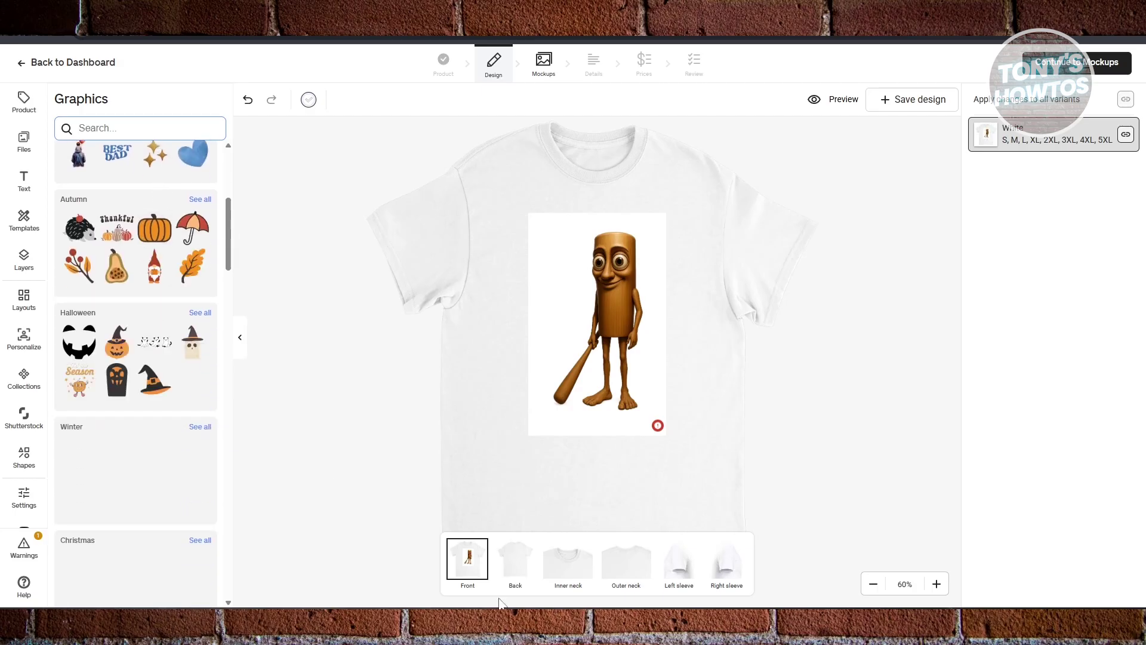
click(515, 560)
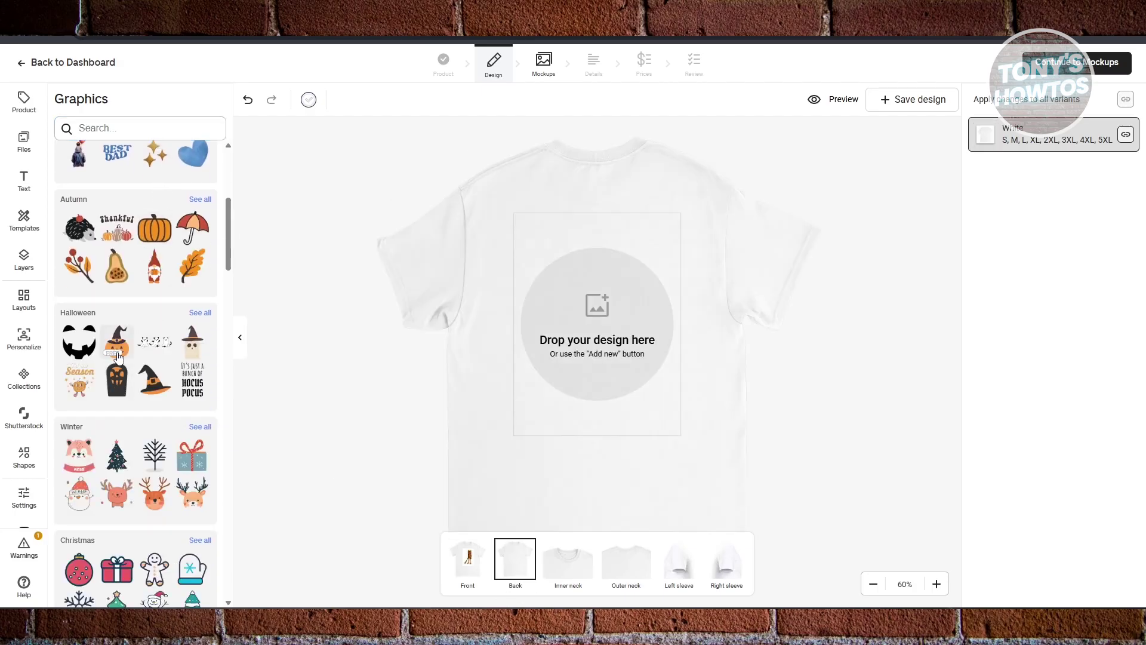
scroll(117, 356, down, 1)
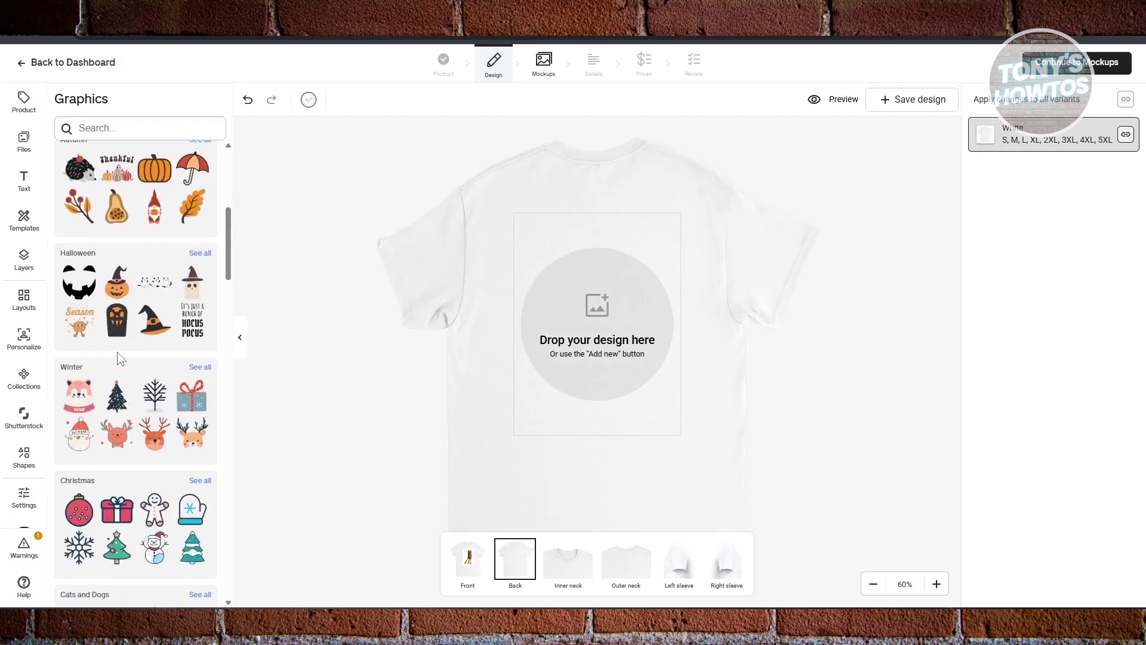
click(200, 253)
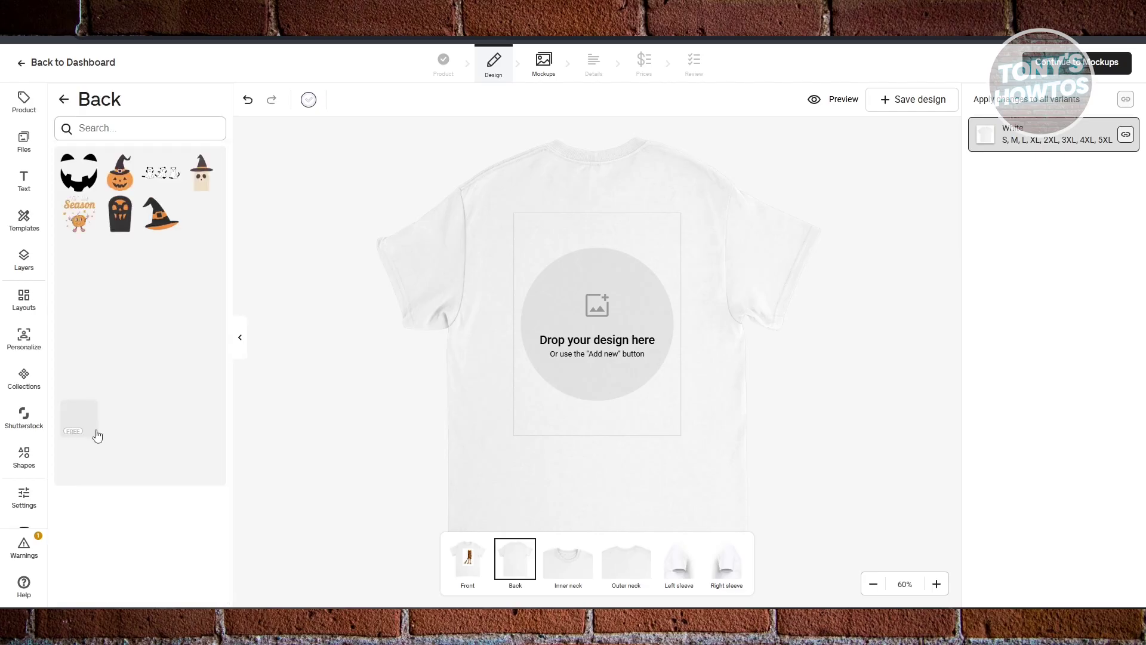
drag(86, 298, 594, 327)
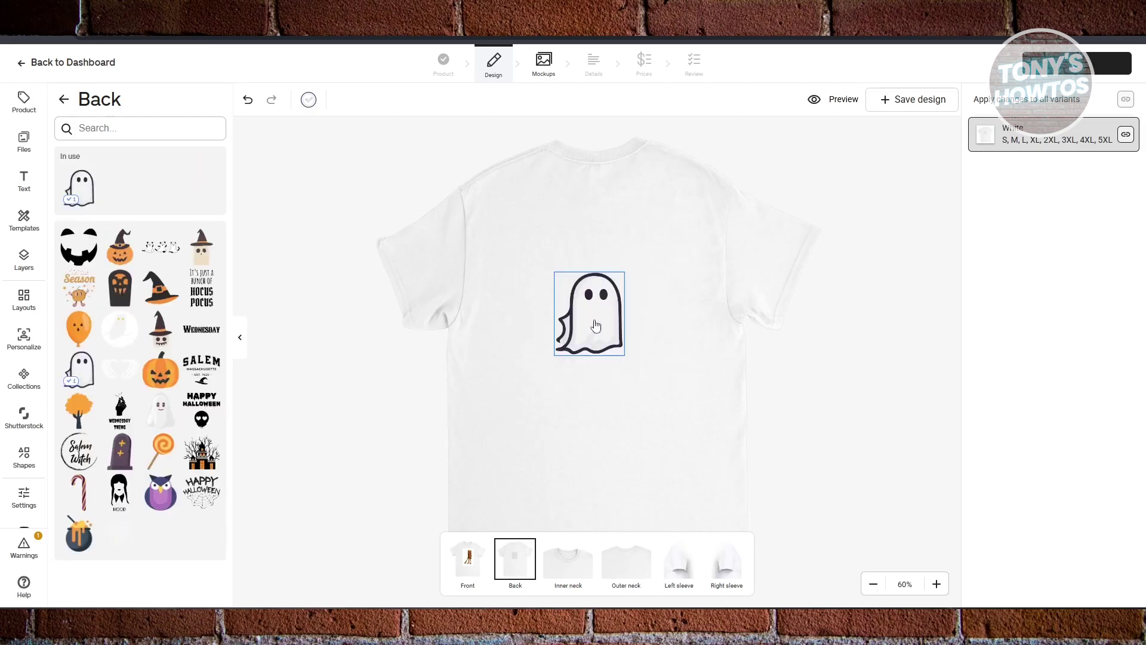
Step: Enlarge the ghost on the T-shirt's back, rotate it clockwise, and move it partly outside the print area's lower-left corner
click(596, 327)
drag(623, 271, 602, 319)
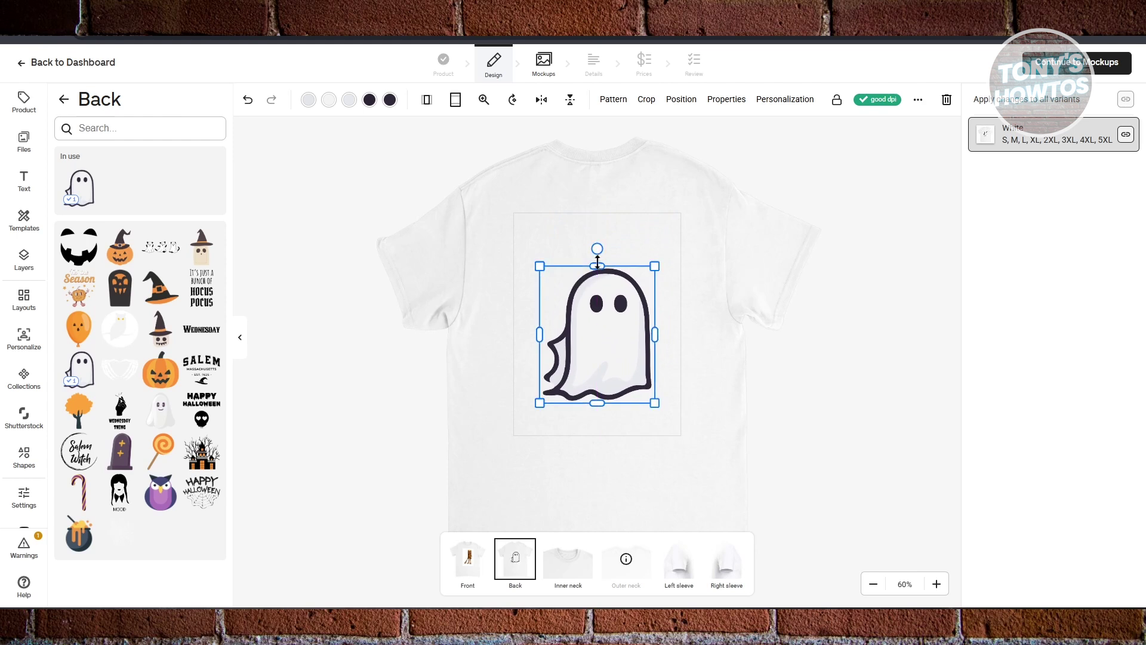
drag(597, 248, 657, 246)
drag(600, 344, 526, 434)
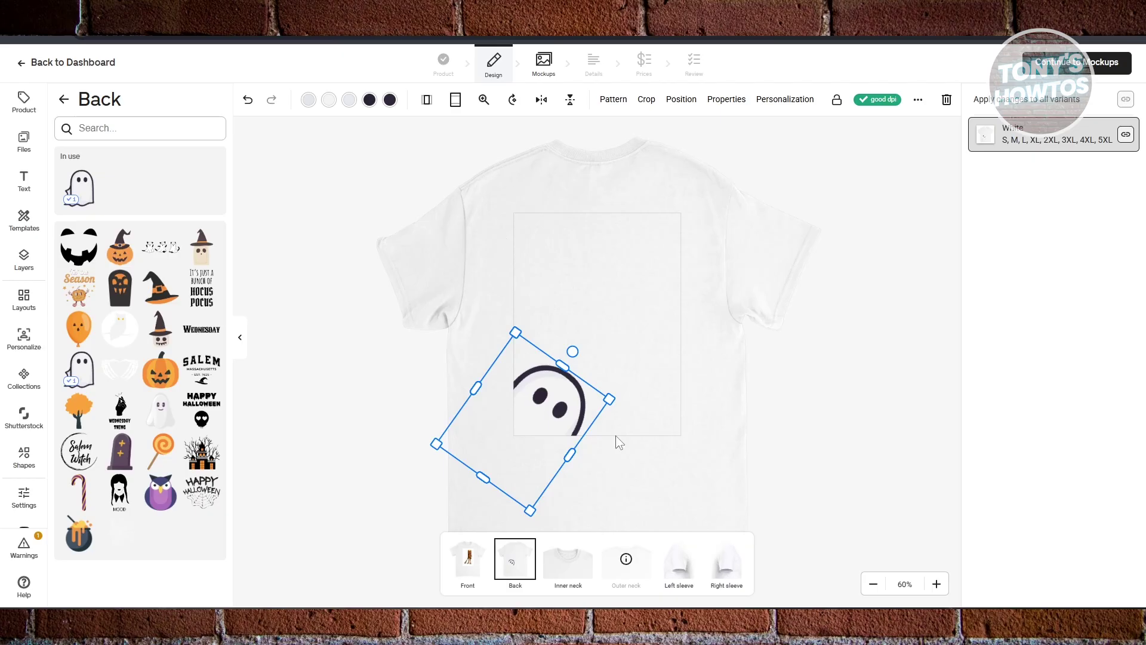
drag(547, 406, 553, 401)
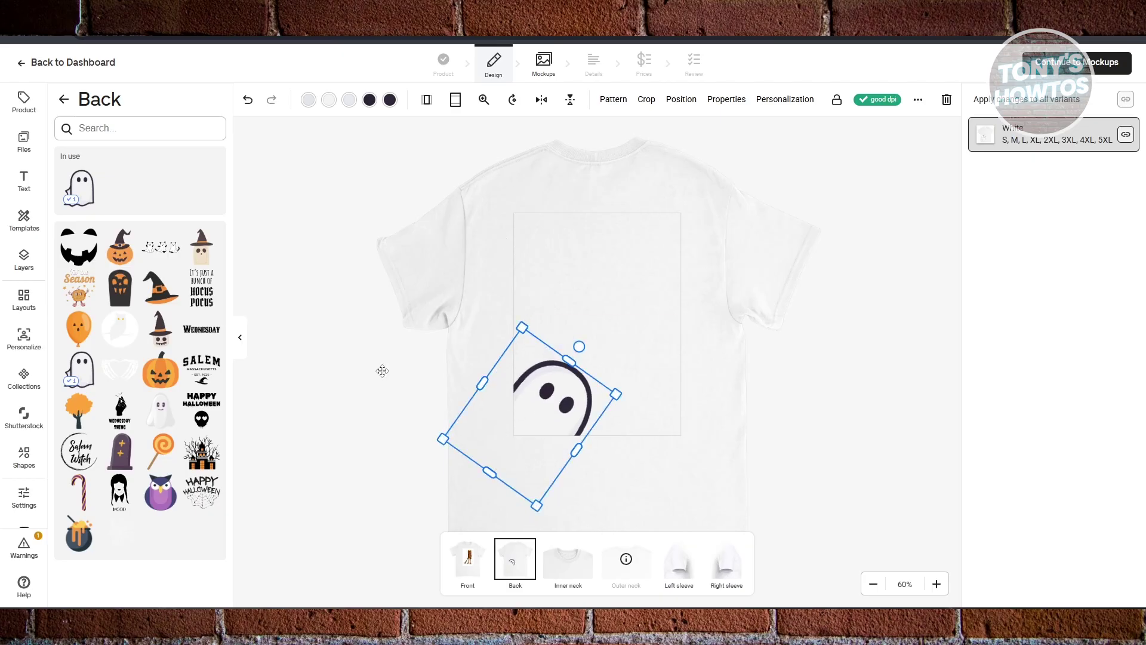
click(158, 252)
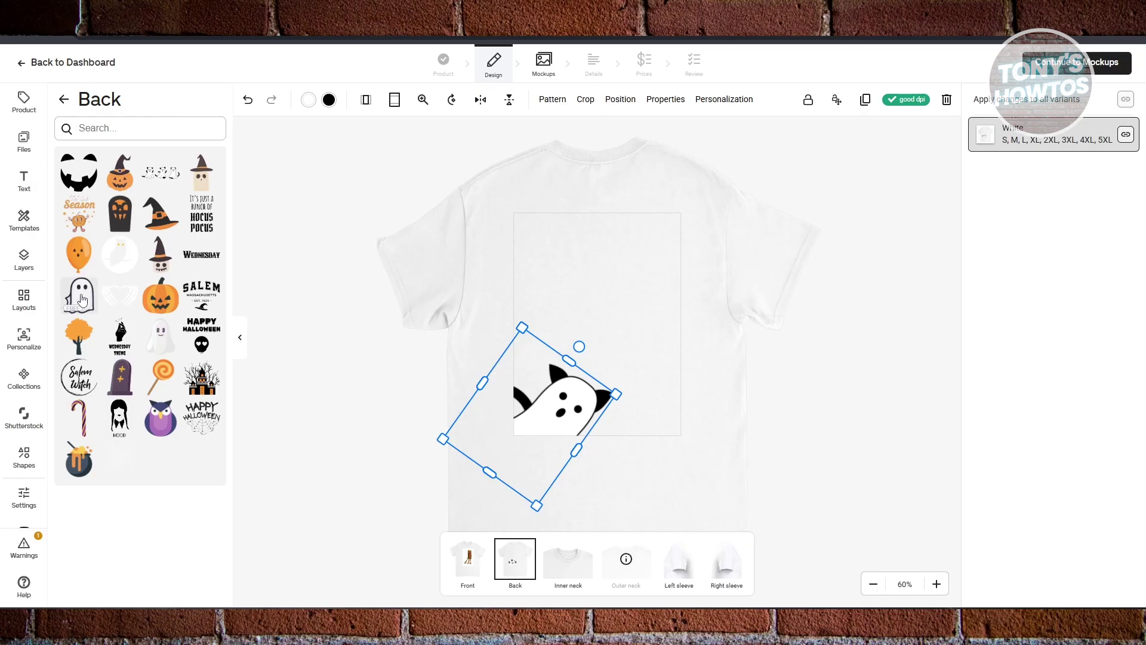
mouse_move(548, 423)
mouse_down()
mouse_move(568, 371)
mouse_move(535, 419)
mouse_up()
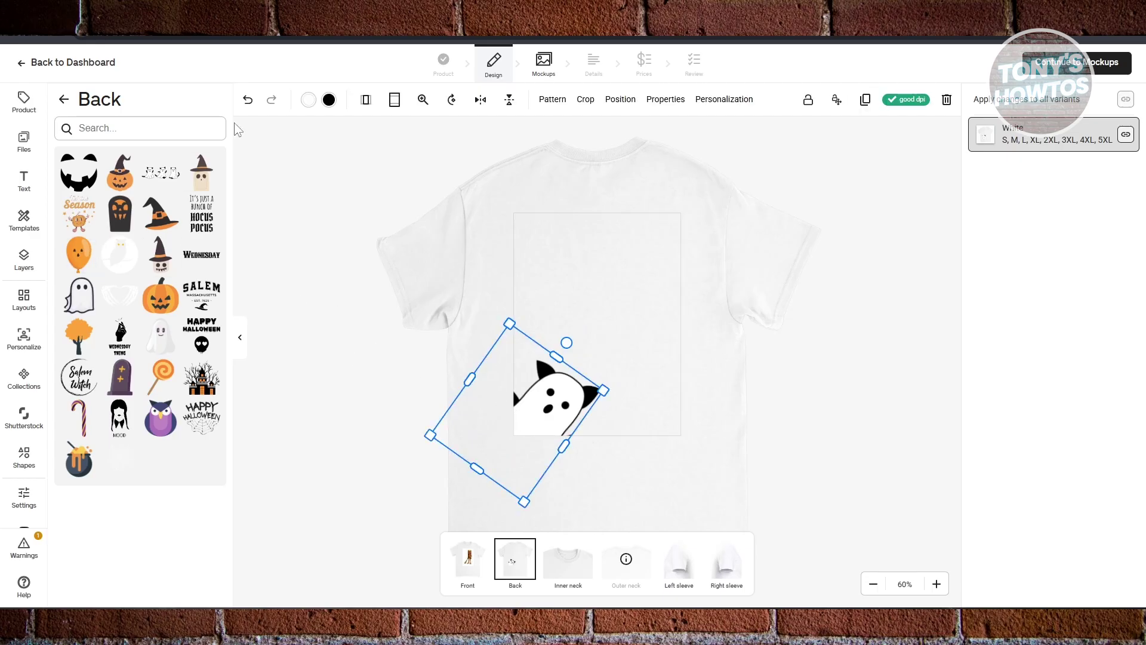
click(256, 109)
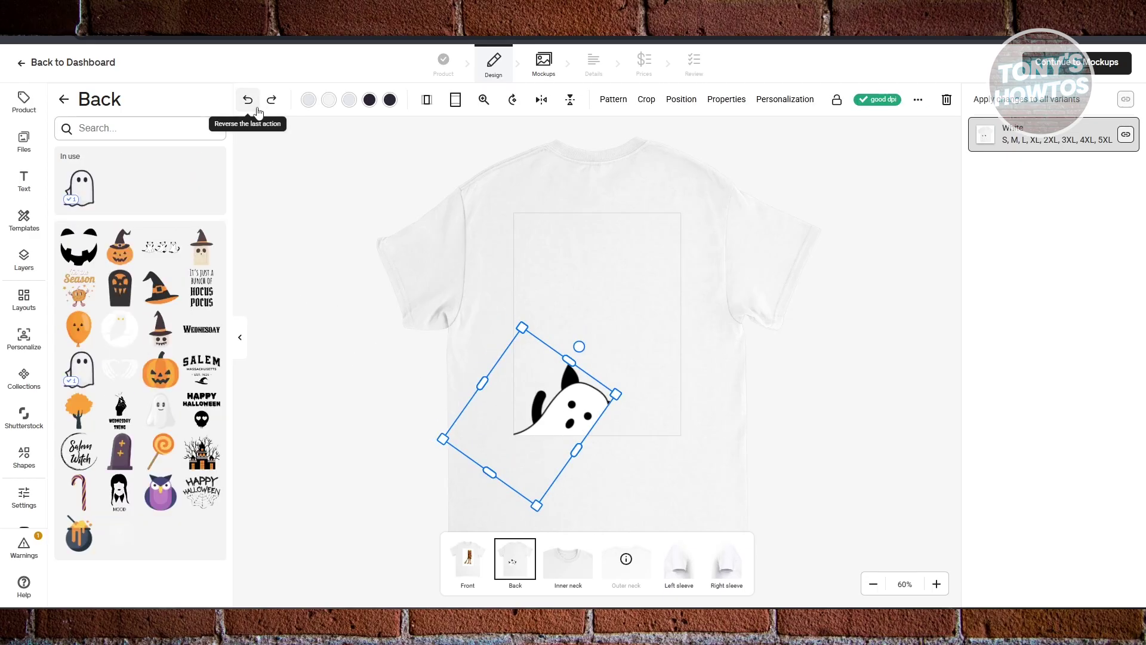
click(258, 111)
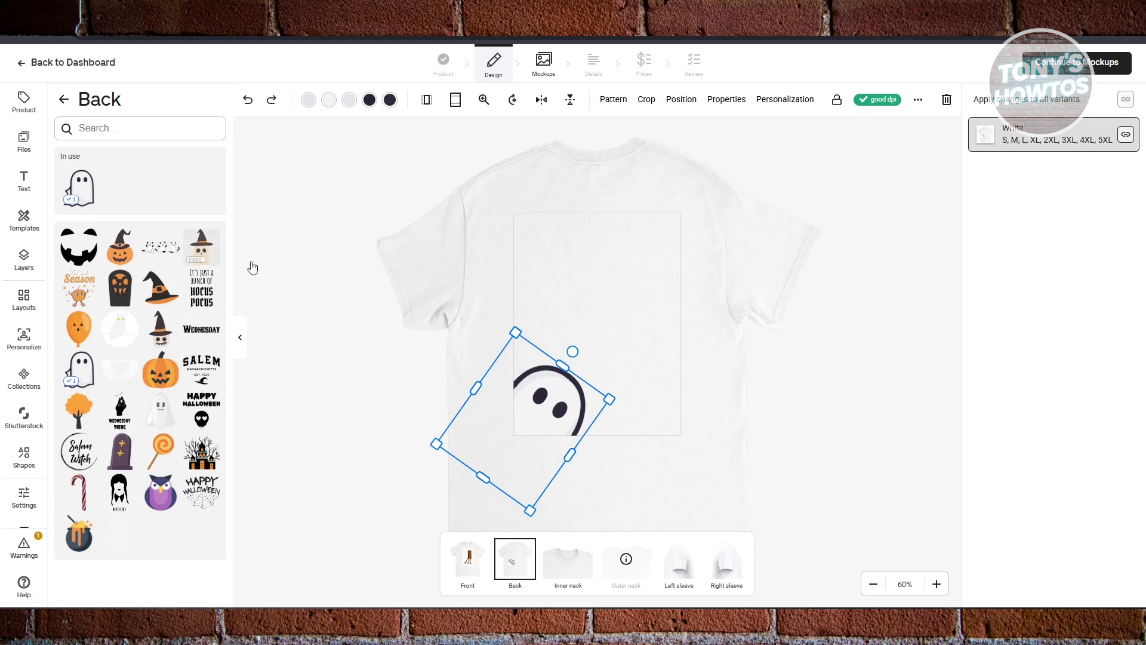
Step: Place the graphic of three cat ghosts across the upper part of the back print area
click(630, 327)
drag(157, 238, 585, 244)
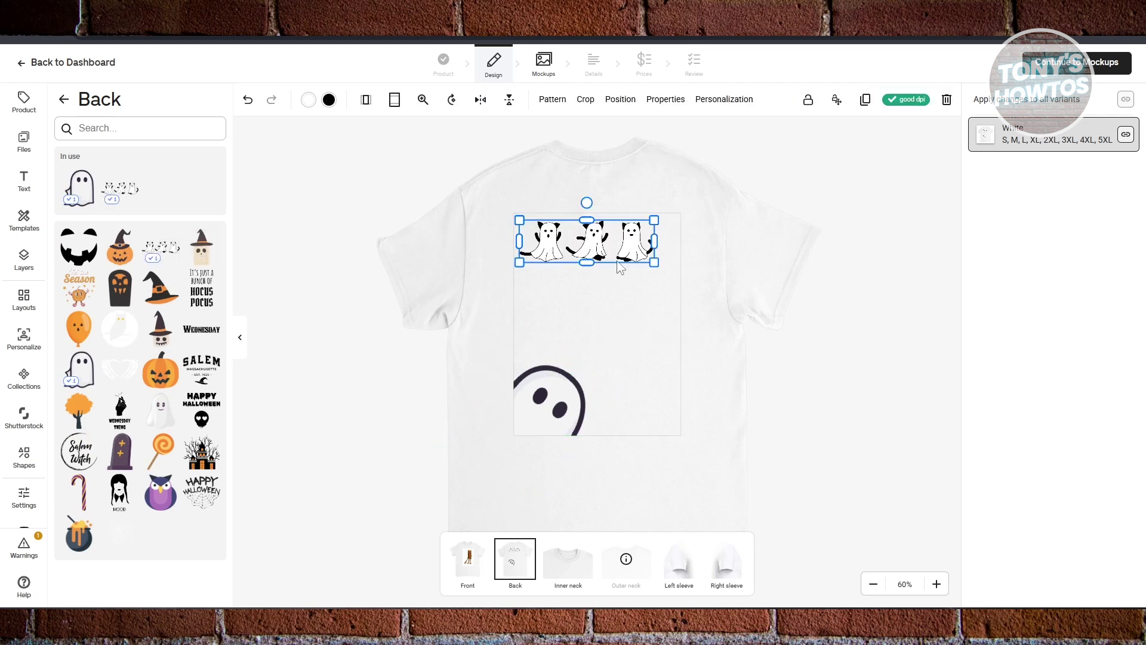
mouse_move(651, 229)
mouse_down()
mouse_move(661, 249)
mouse_move(663, 231)
mouse_up()
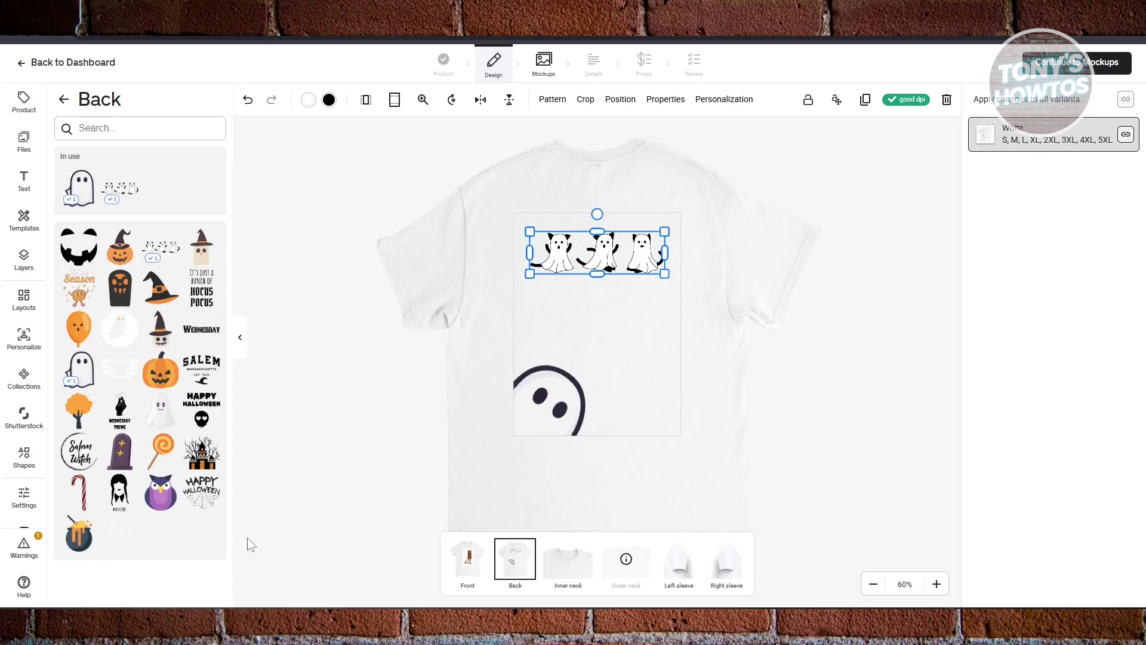
Step: Place the "Salem Witch" graphic below the three cat ghosts in the back print area and deselect it
drag(98, 473, 565, 305)
drag(621, 359, 617, 346)
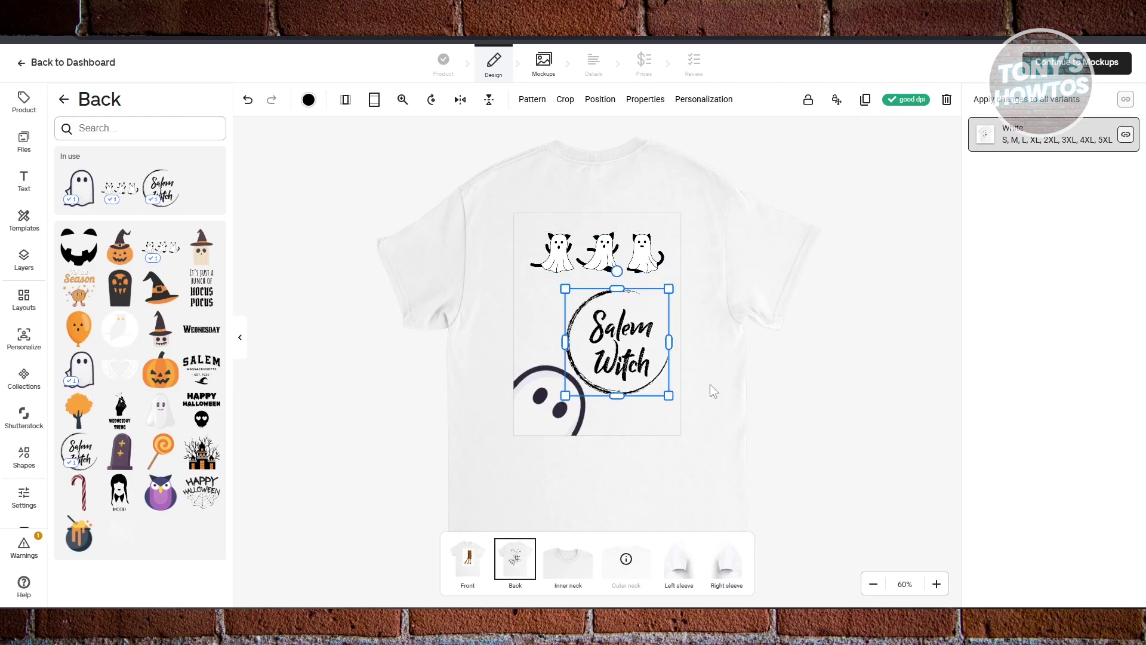
click(776, 406)
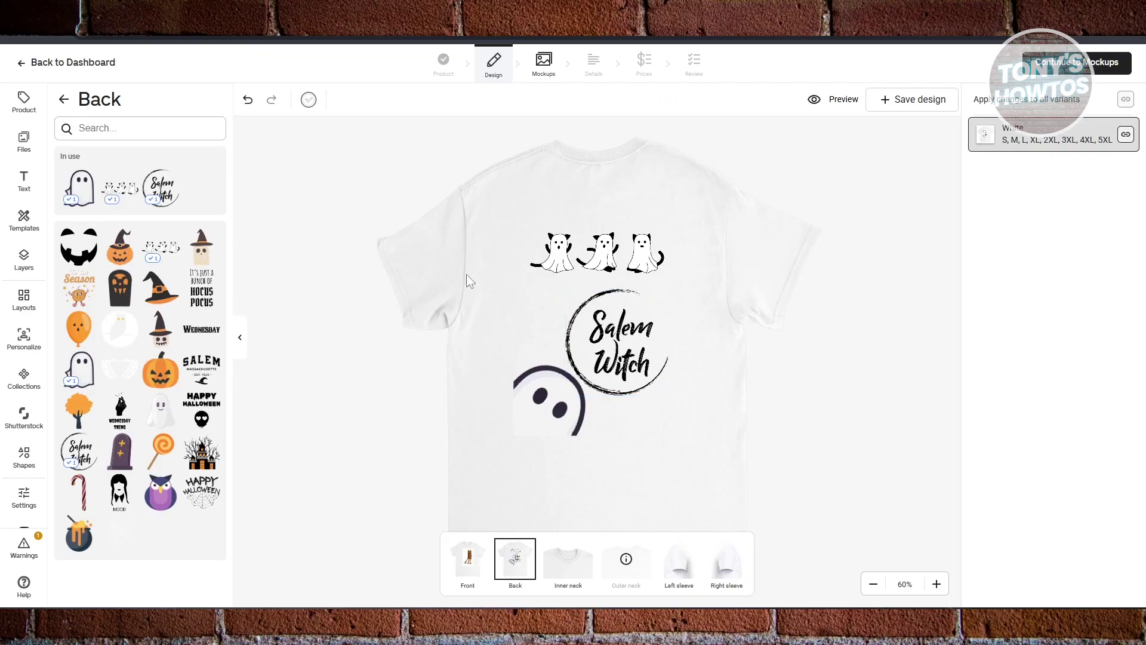
Step: Move the Salem Witch graphic up to overlap the cat ghosts, and reorder the cat-ghost layer above the Salem 2 layer
click(27, 255)
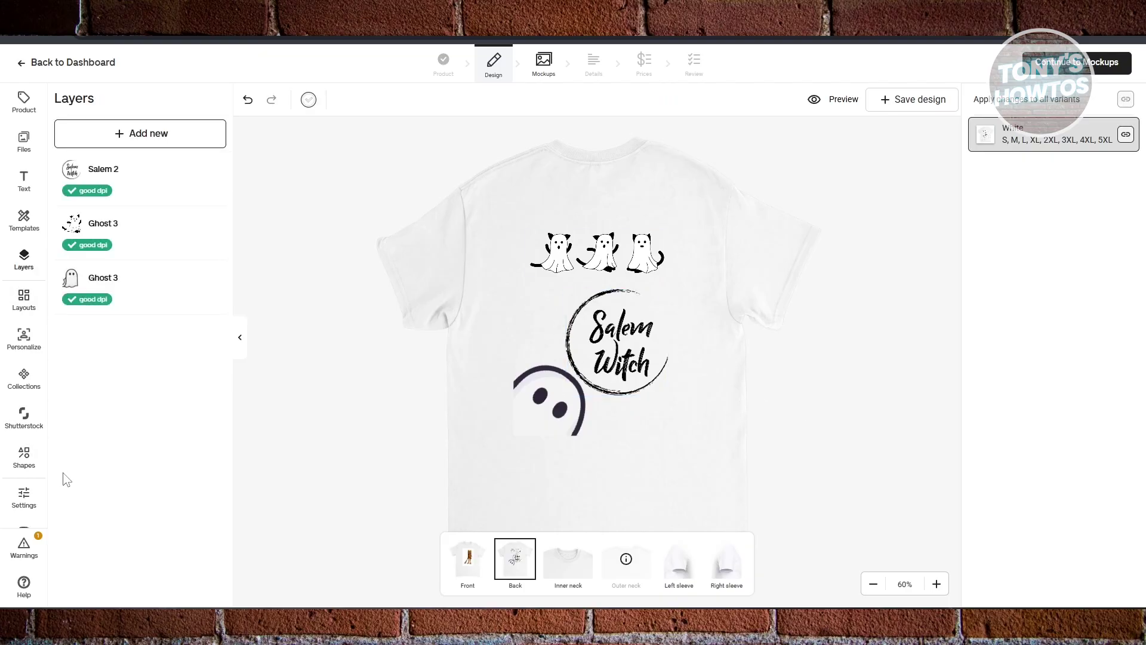
drag(624, 328, 619, 259)
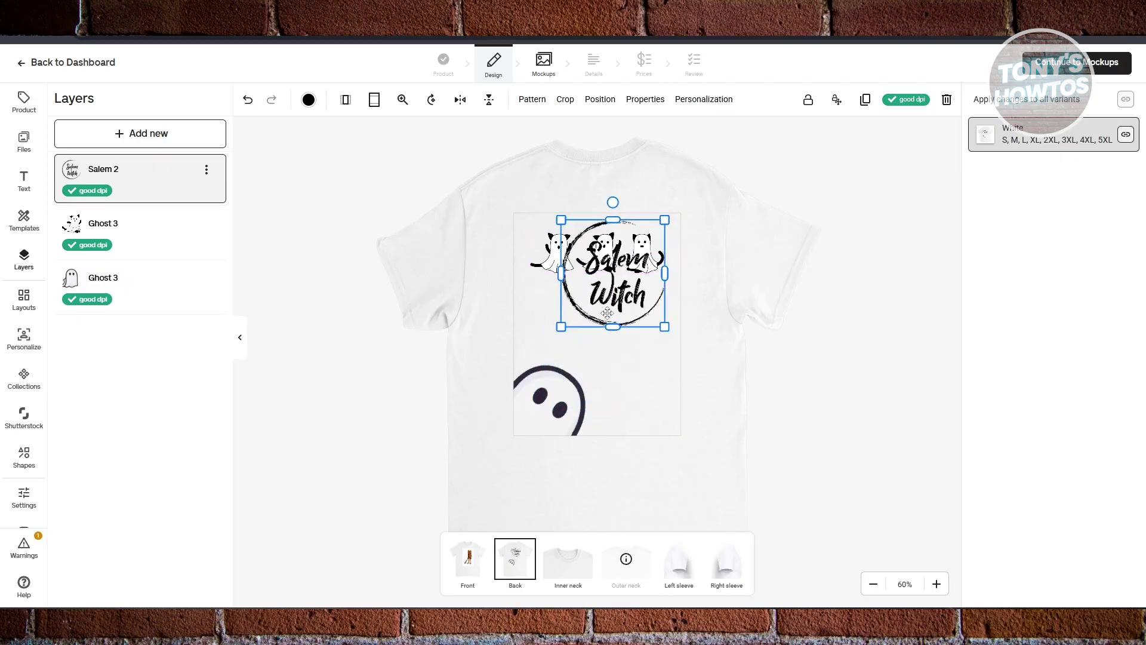
drag(607, 312, 603, 336)
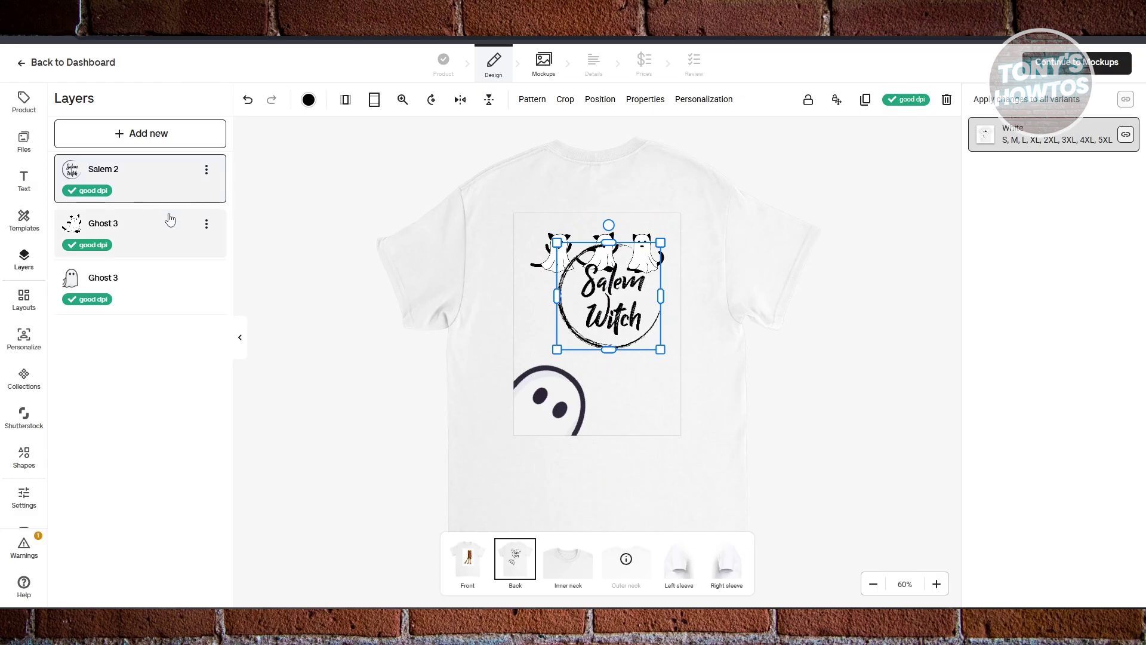
drag(152, 247, 164, 186)
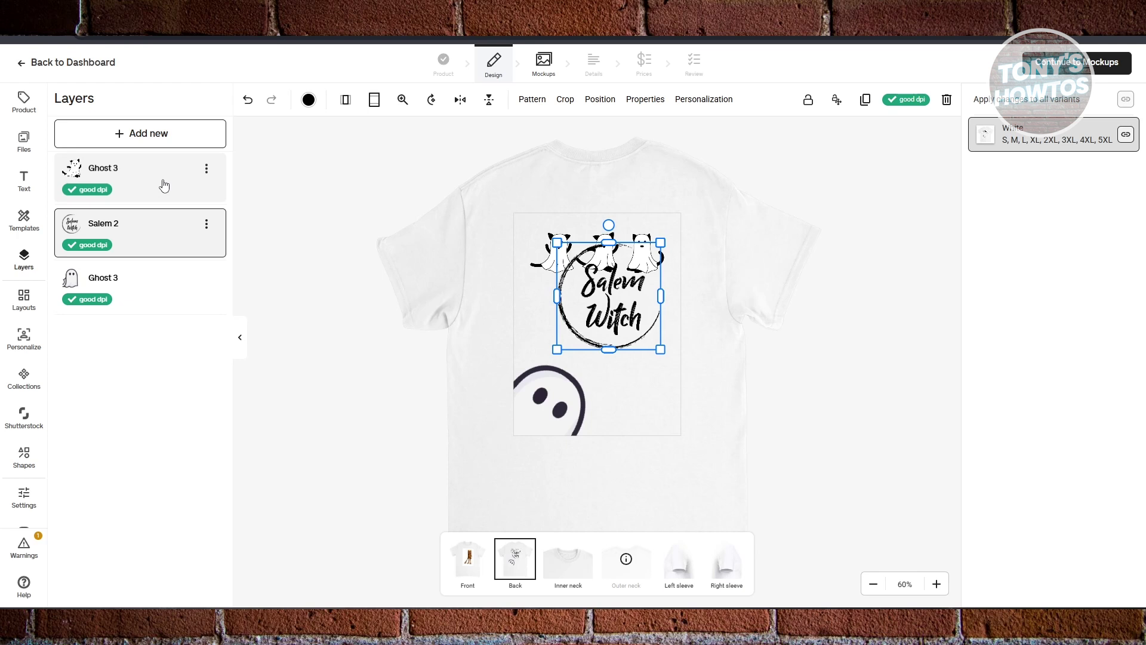
click(759, 353)
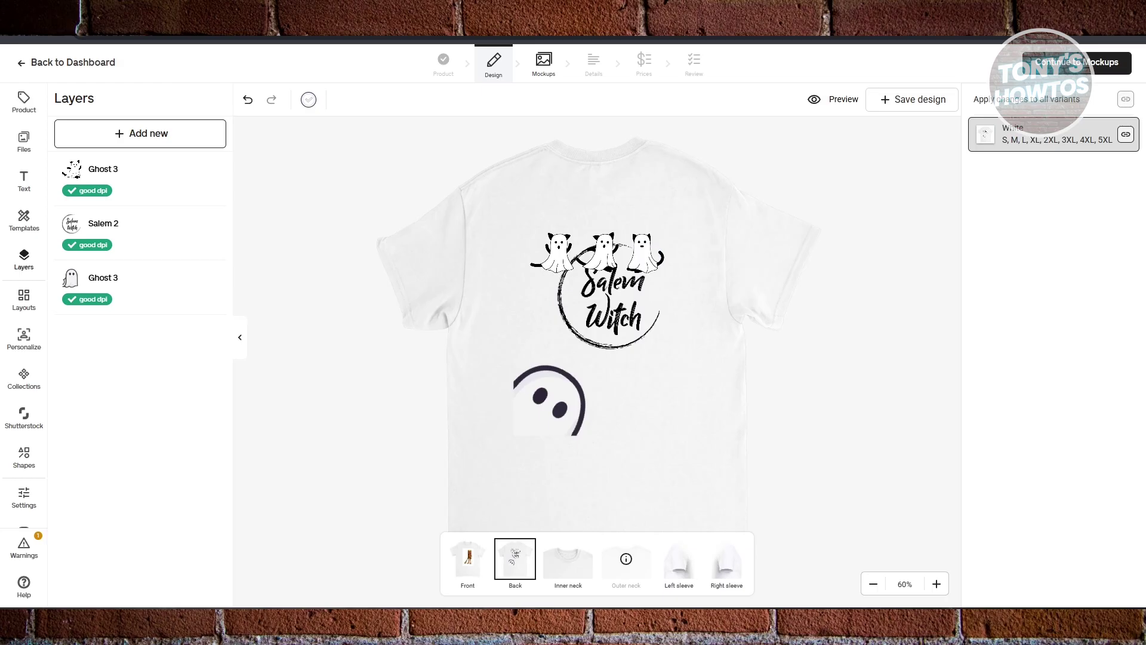
Step: Browse the available layouts, and switch personalization for the cat-ghost layer on and off again
click(27, 302)
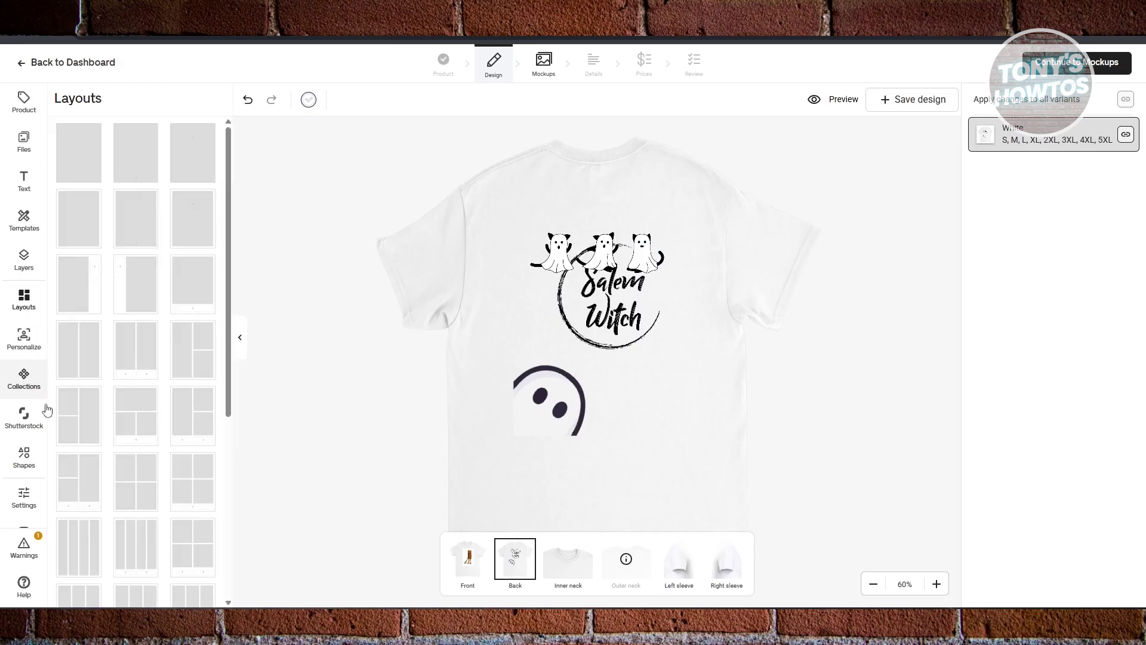
scroll(192, 353, down, 1)
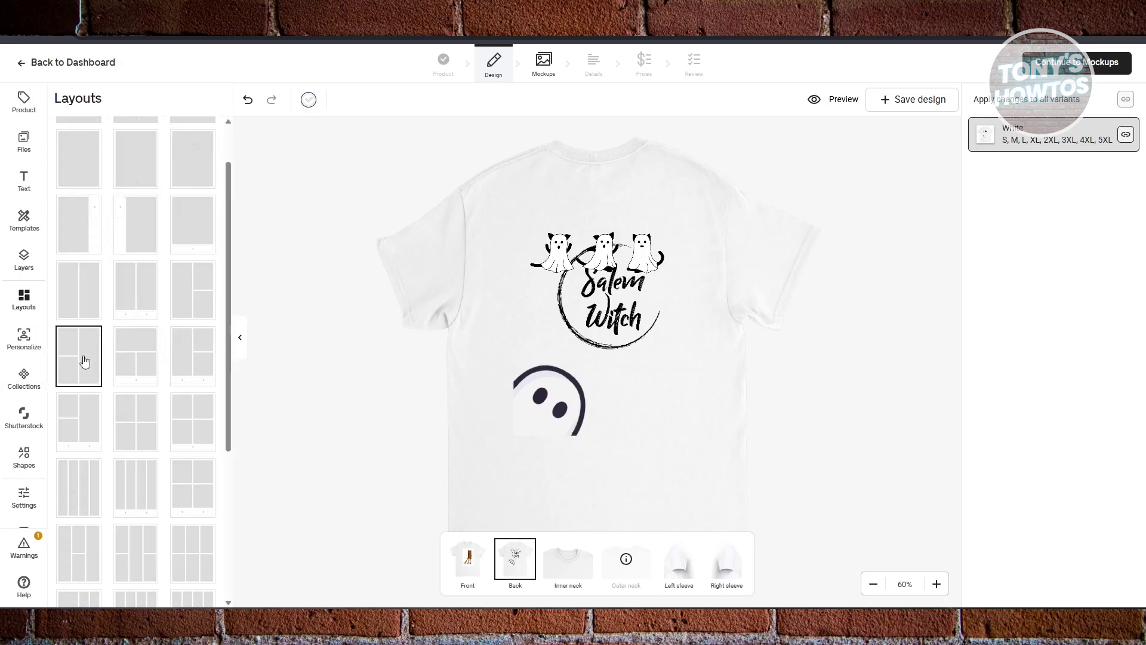
click(25, 343)
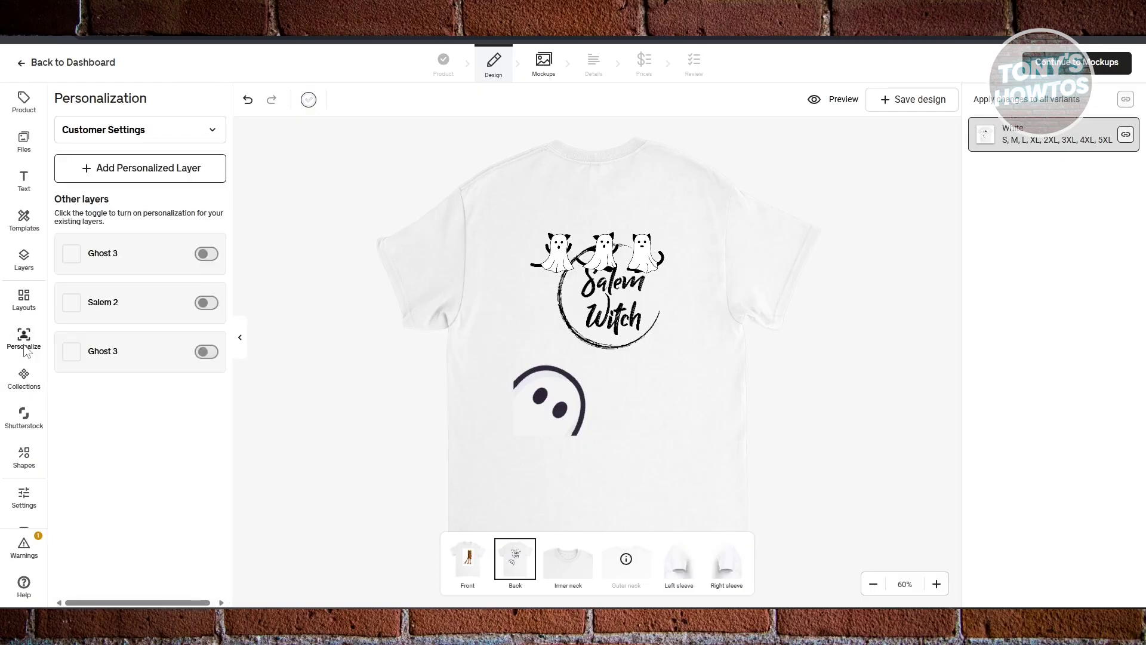
click(207, 253)
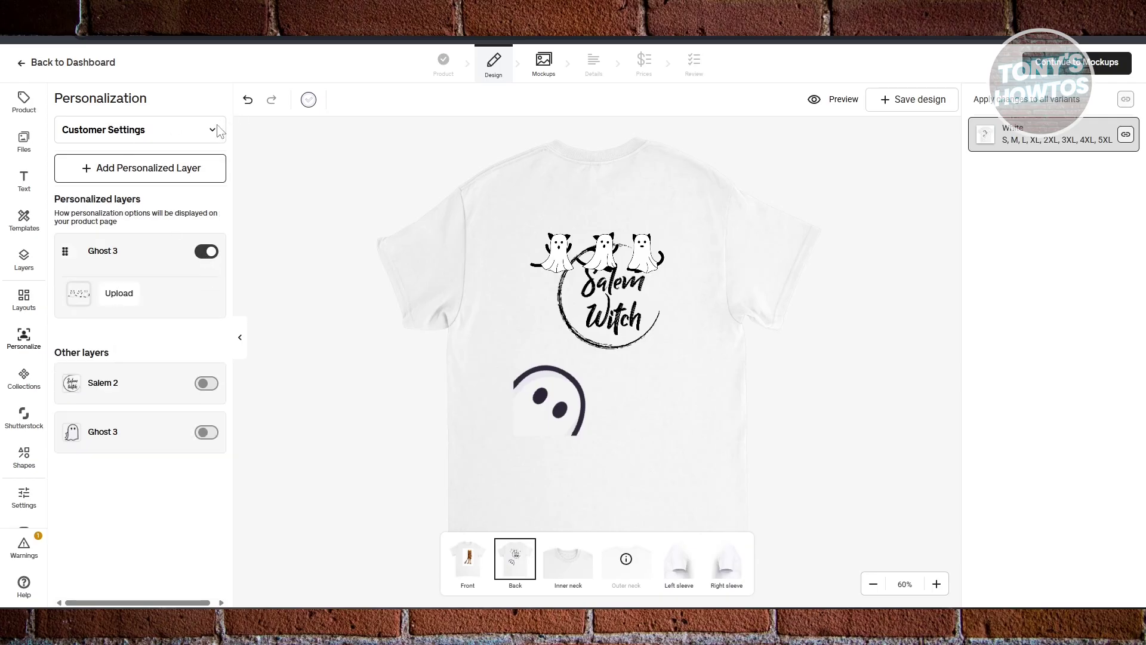
click(206, 251)
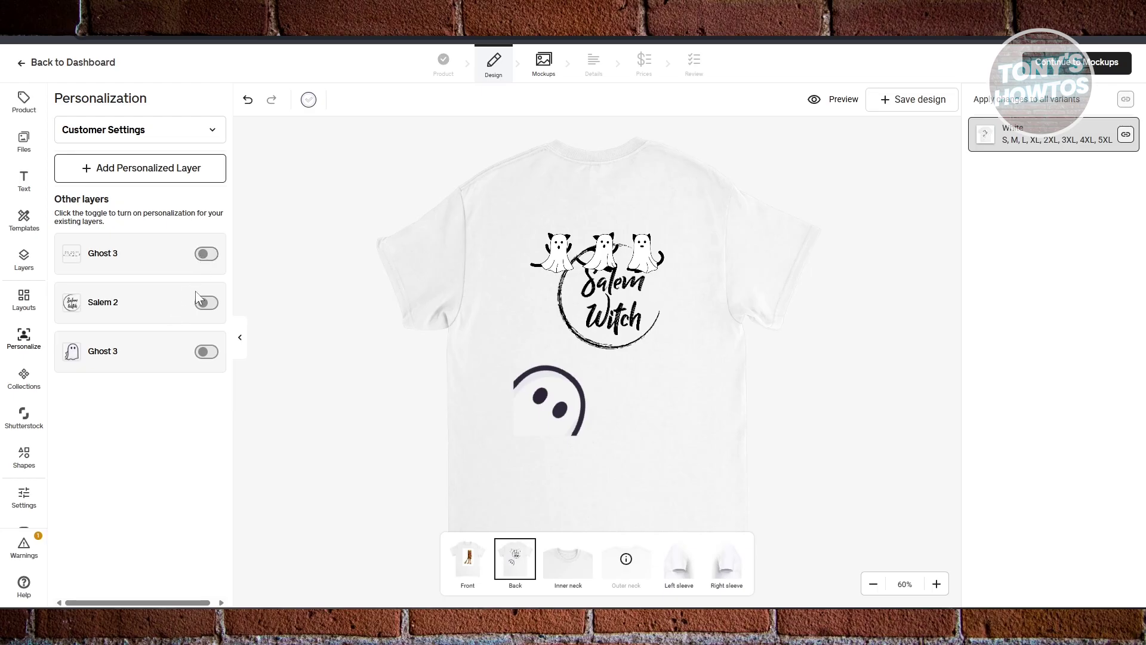
Step: View the Collections introduction, close it, and look over the remaining design tools
click(24, 377)
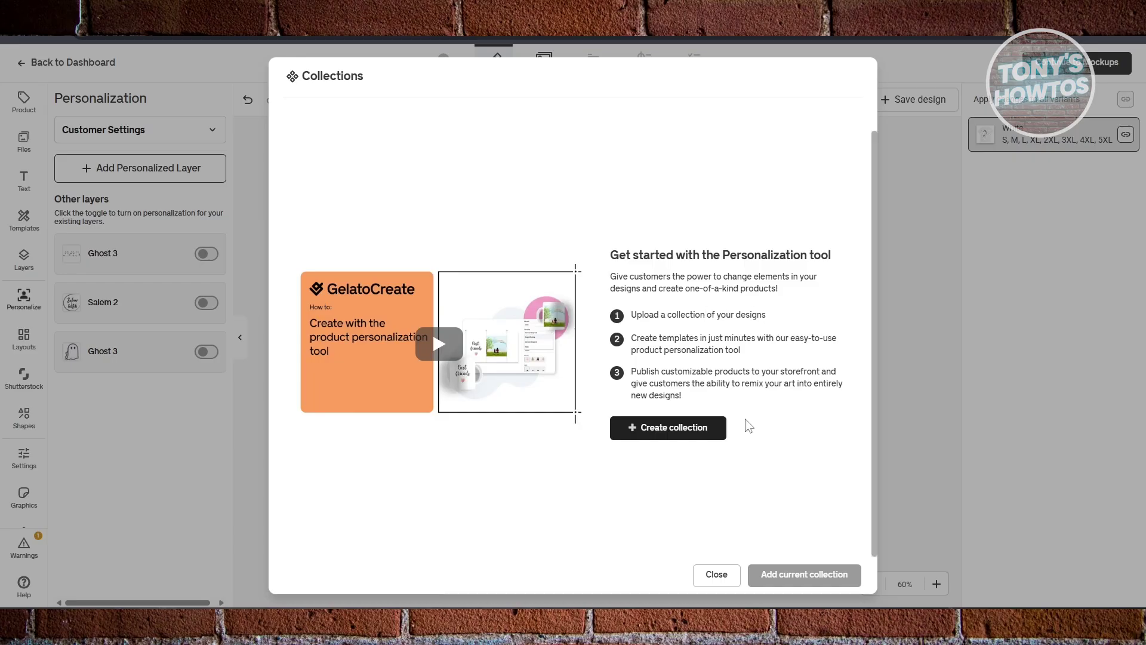
click(722, 576)
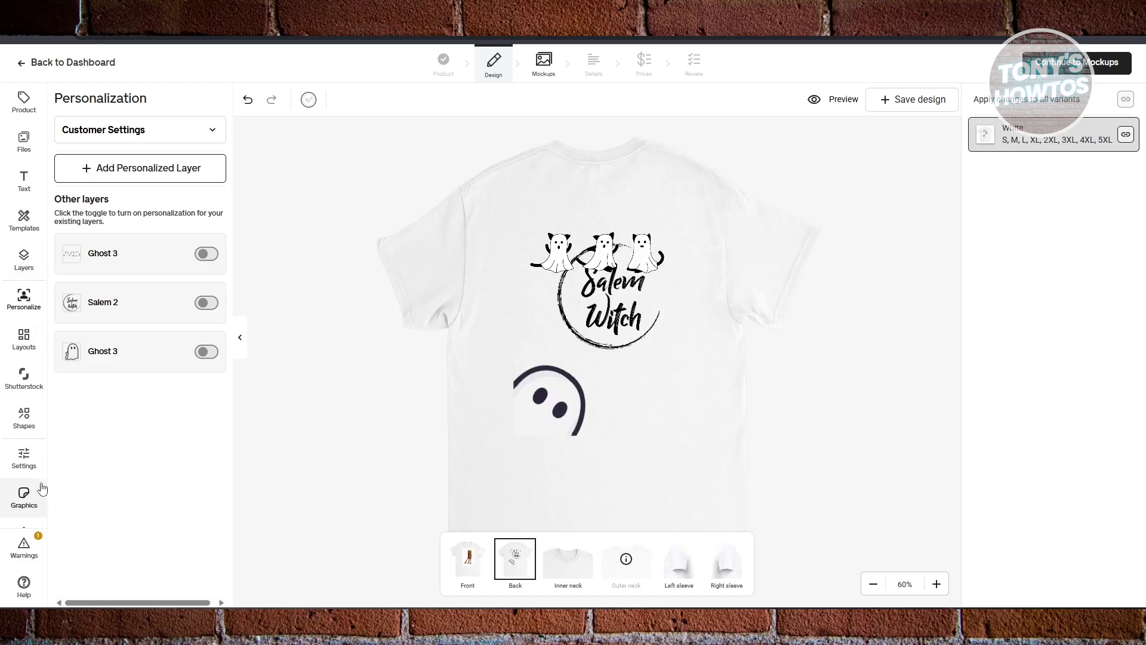
scroll(36, 472, down, 1)
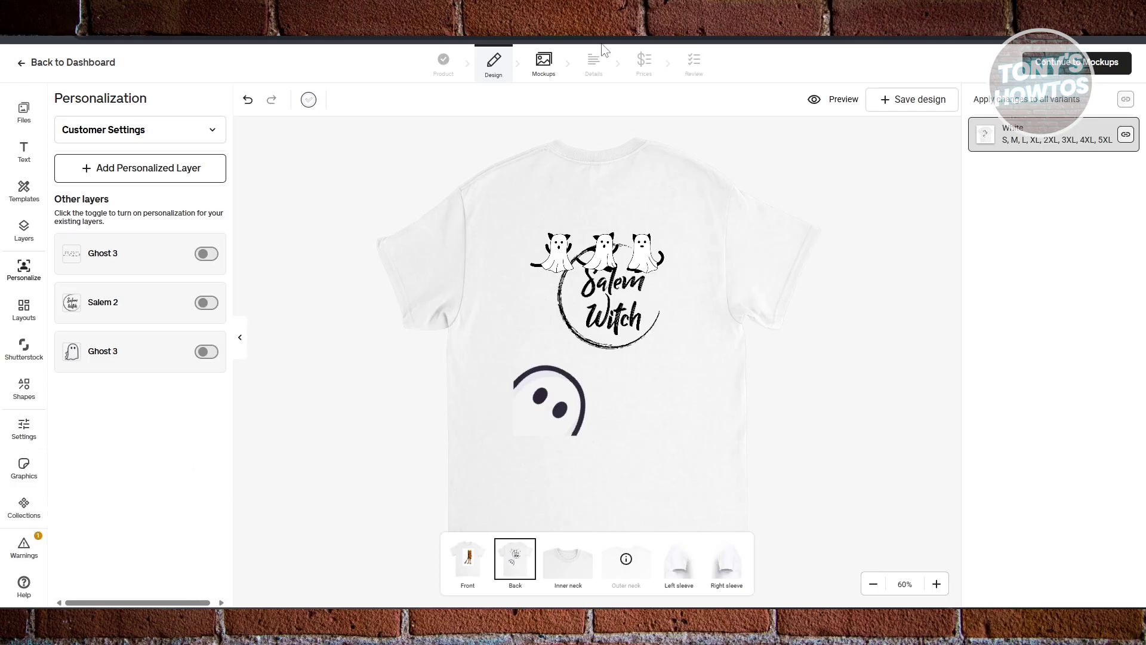
Step: Continue to the mockups and add the second flat front-view T-shirt mockup to the selection
click(1095, 71)
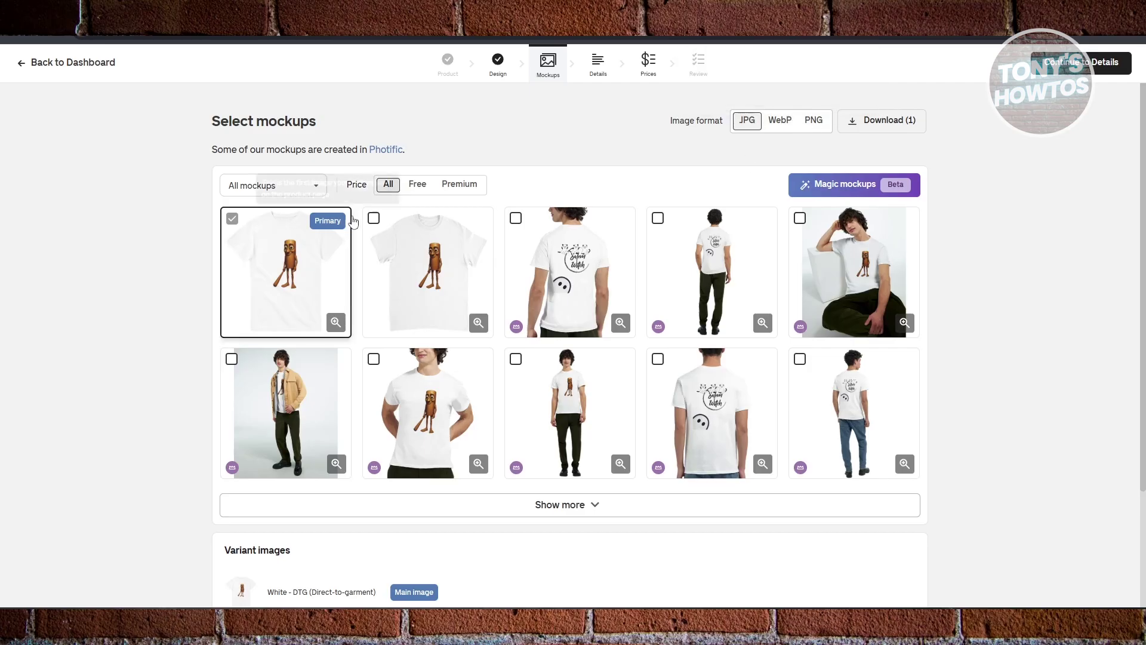
click(374, 218)
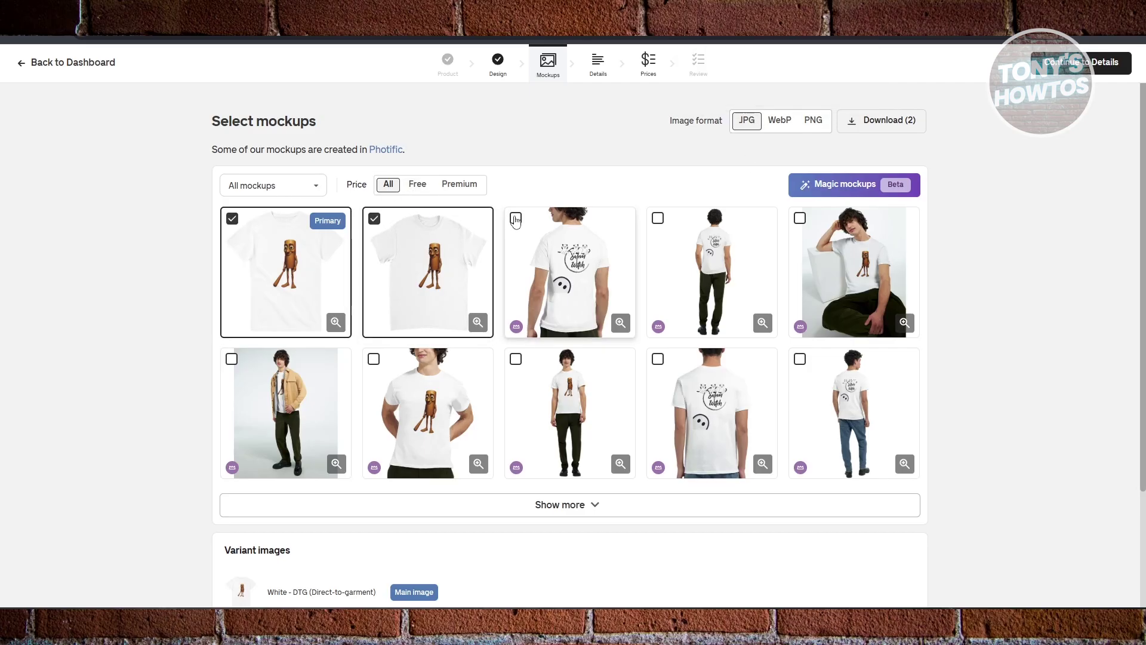
Step: Try to add the two premium back-view model mockups, dismissing the Gelato+ trial offer each time
click(659, 218)
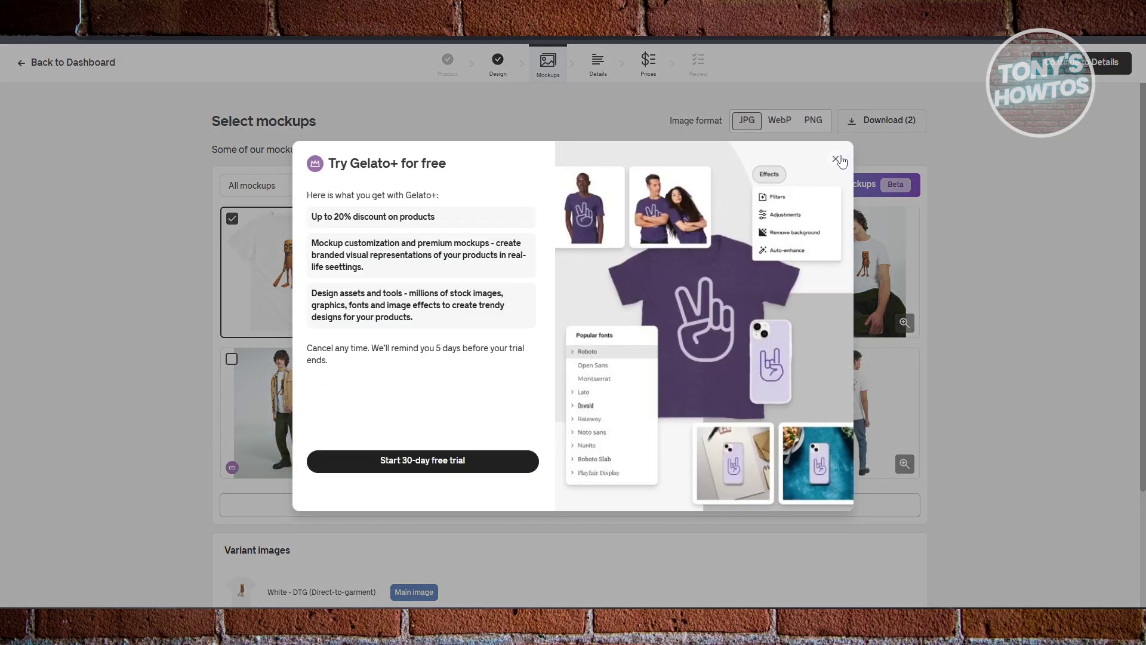
click(835, 159)
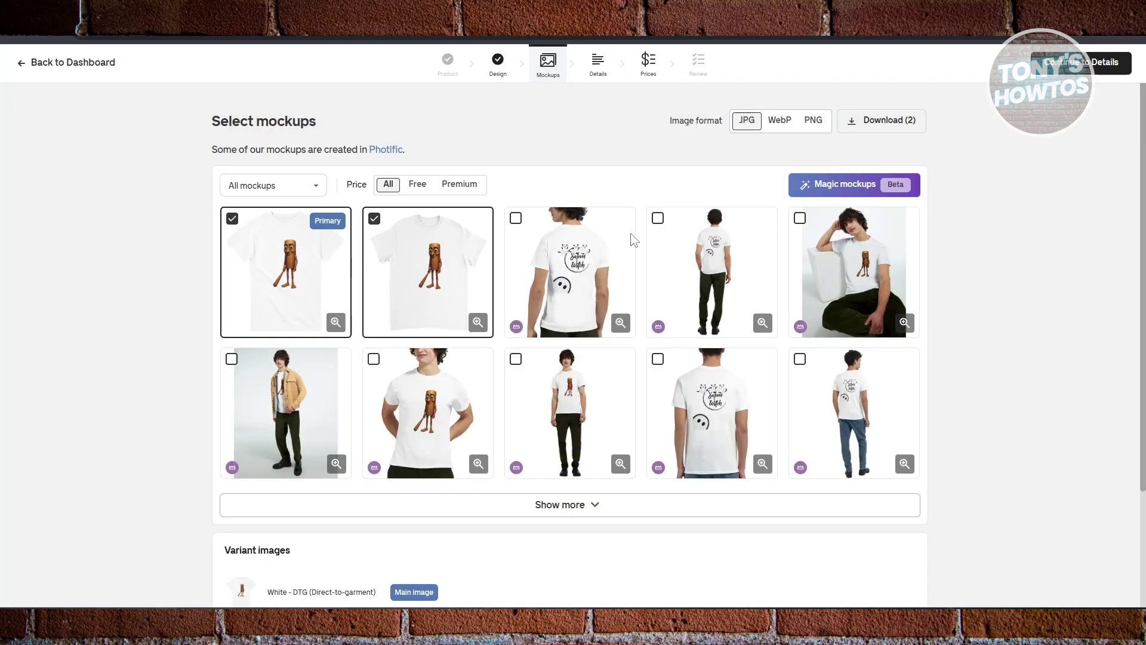
click(516, 218)
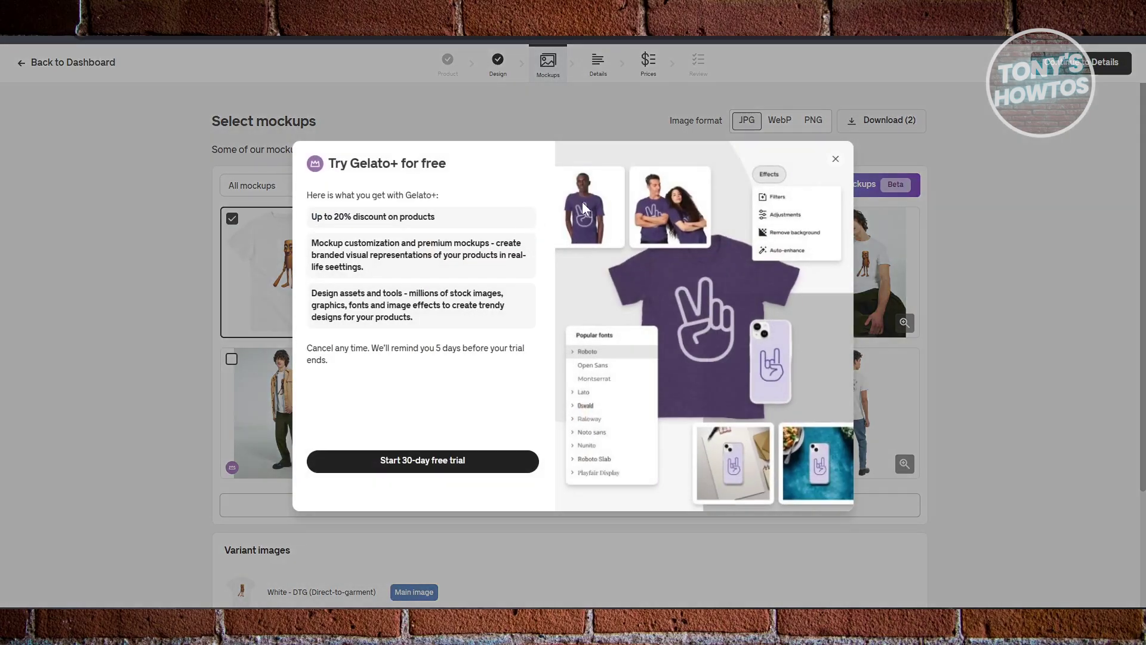
click(835, 159)
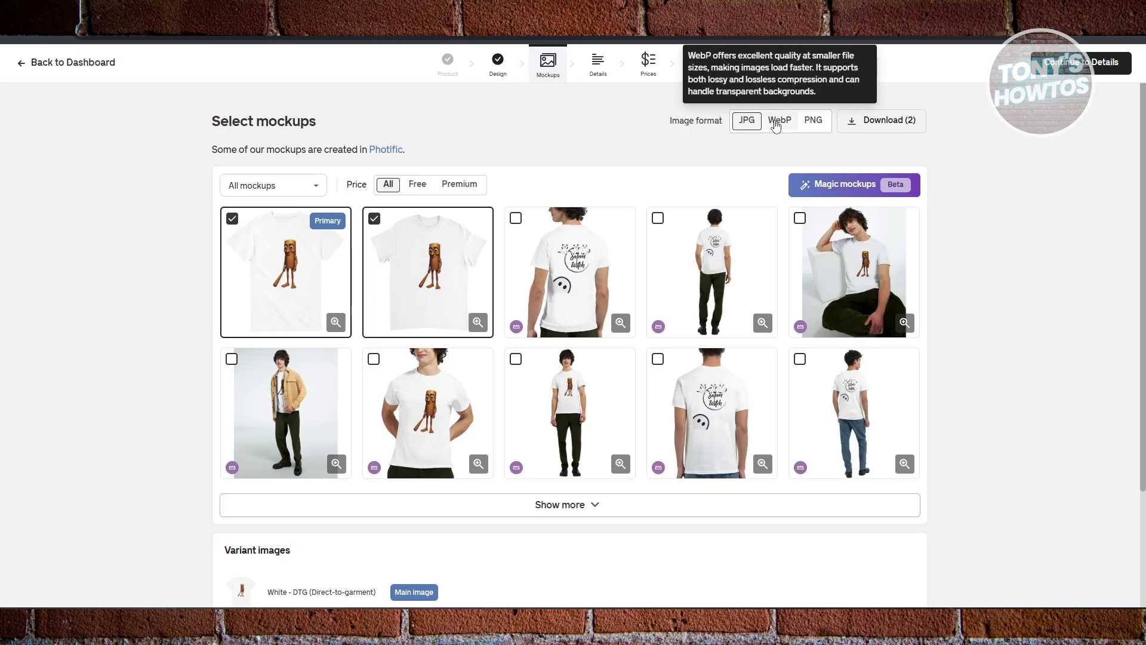
Step: Continue to the product details and review the title, description, size tables and care instructions
click(1096, 67)
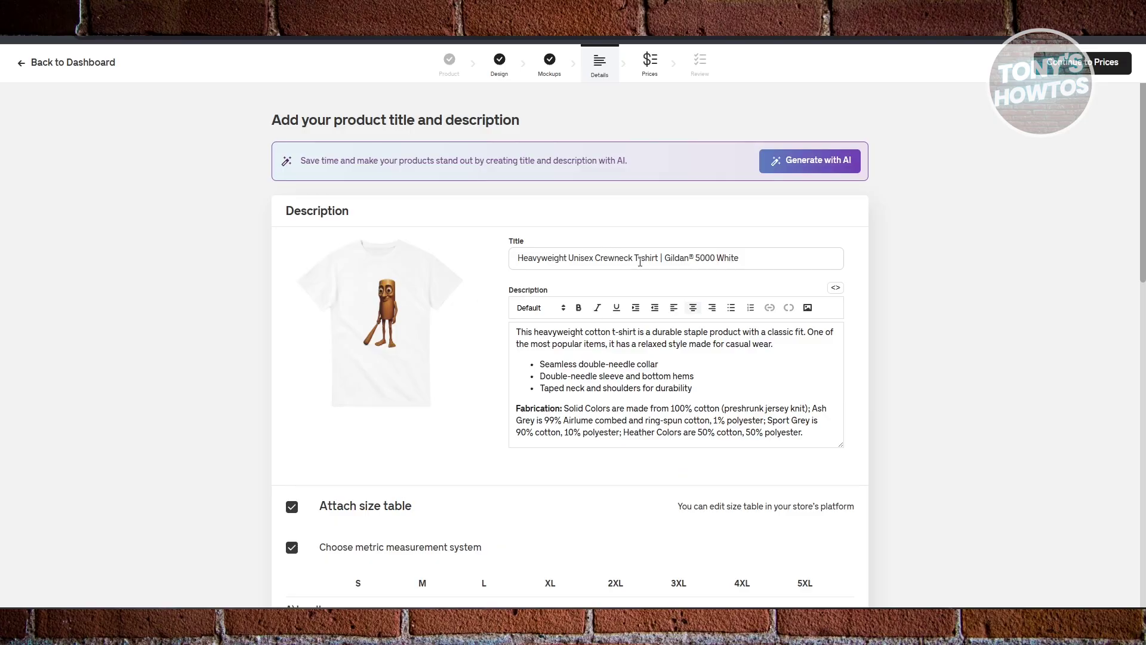
scroll(603, 354, down, 5)
scroll(391, 382, down, 8)
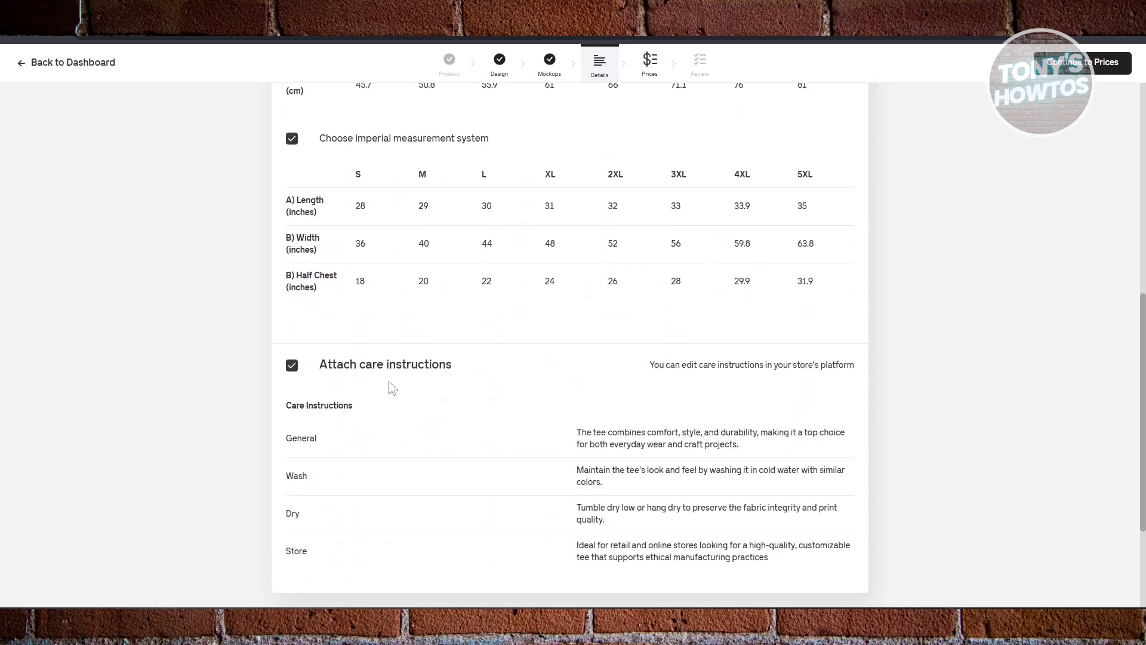
scroll(403, 371, up, 13)
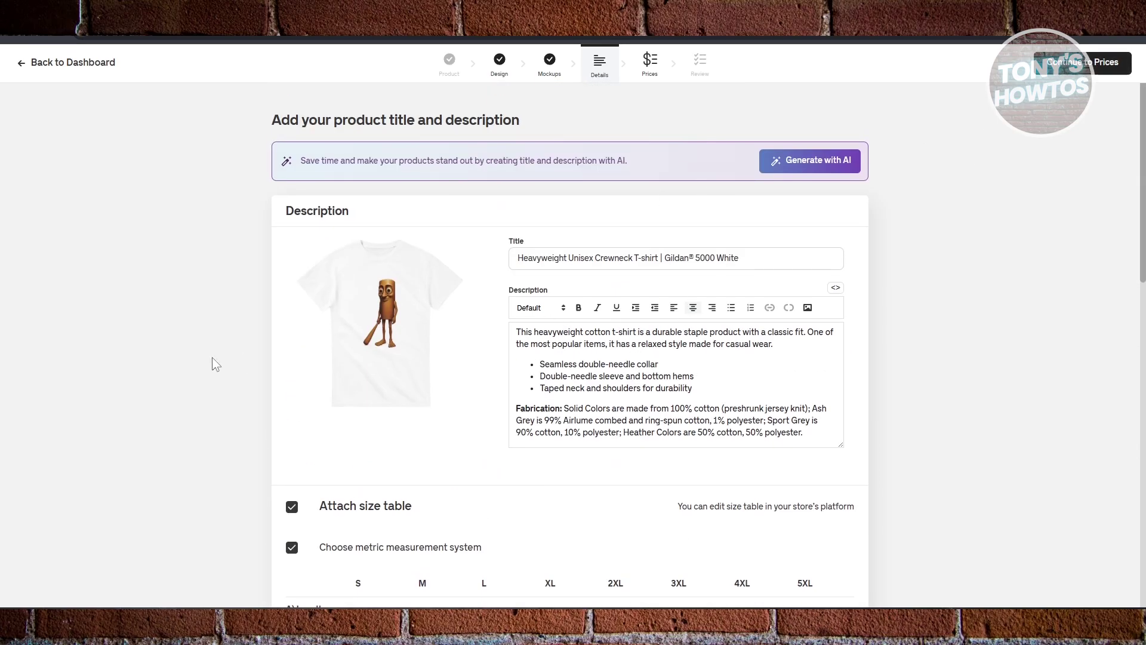
Step: Look over the retail prices of the T-shirt variants and continue to the product review
scroll(434, 382, down, 2)
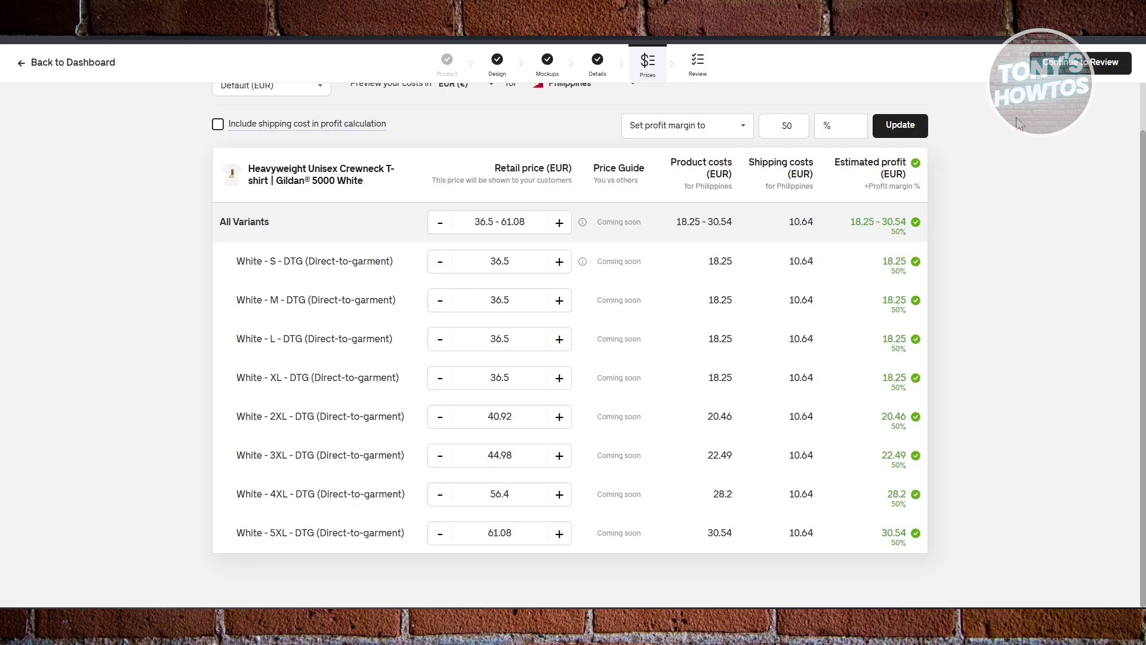
click(1091, 62)
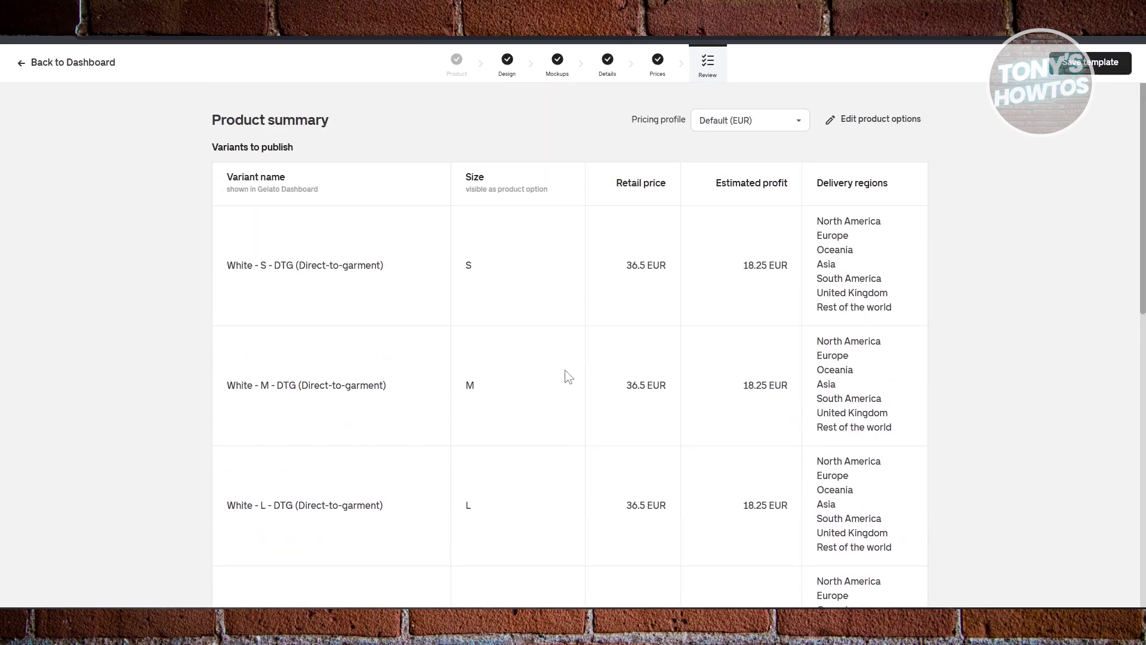
Step: Review the product summary, save the T-shirt as a template under its suggested name, and dismiss the 50% off sample order offer
scroll(561, 382, down, 10)
scroll(548, 392, up, 10)
click(1099, 63)
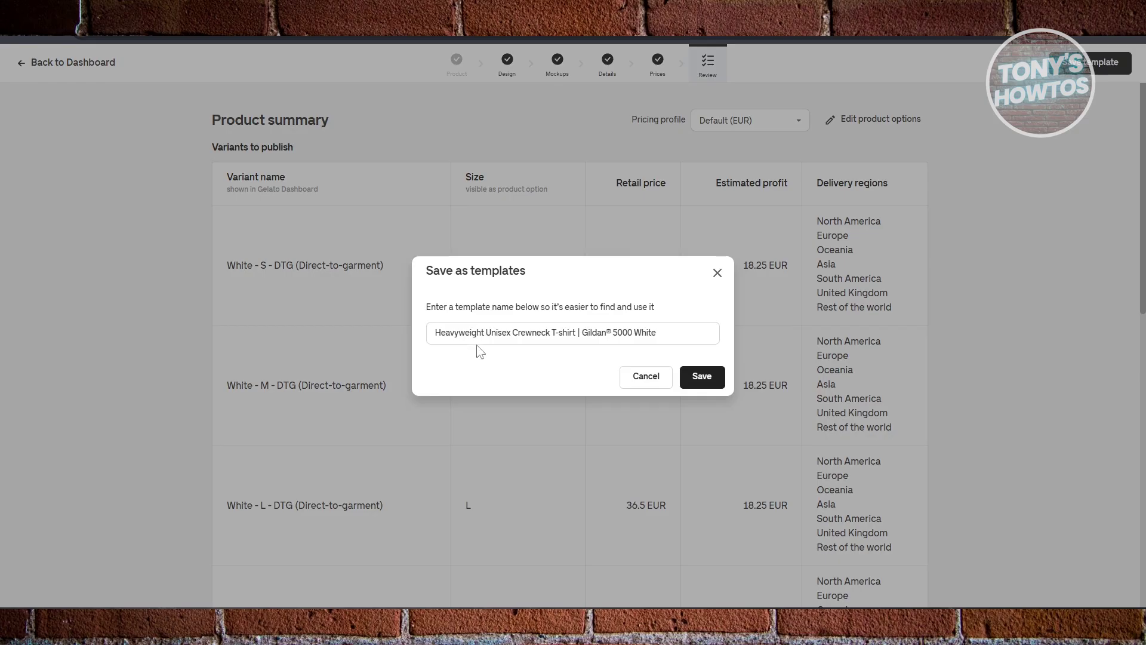
click(698, 377)
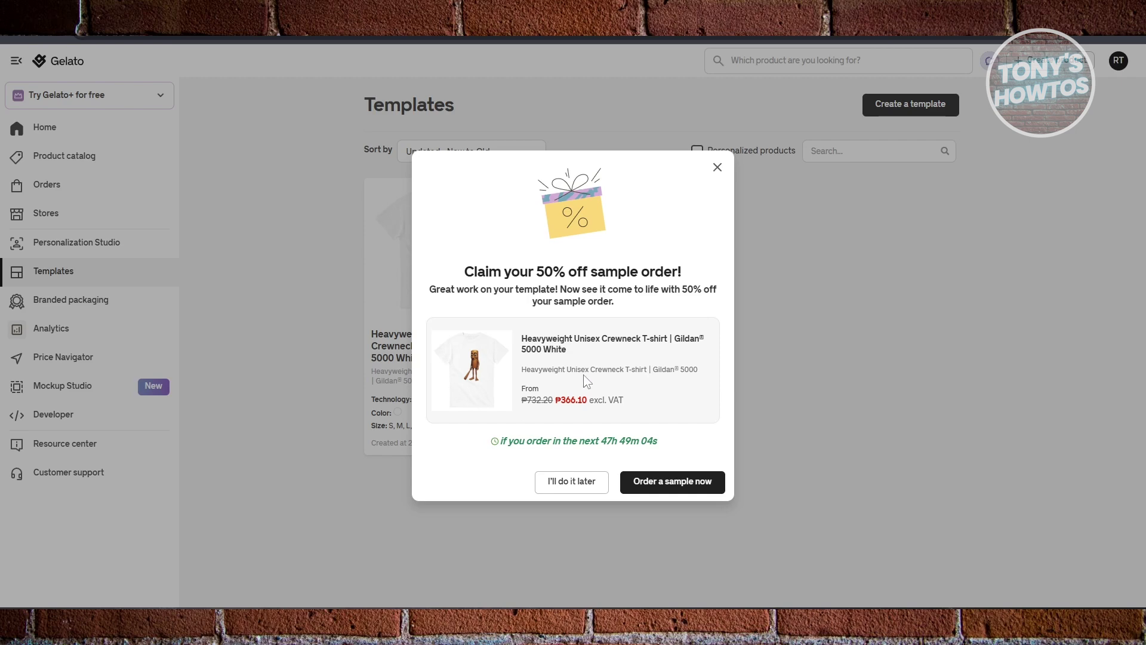
click(717, 169)
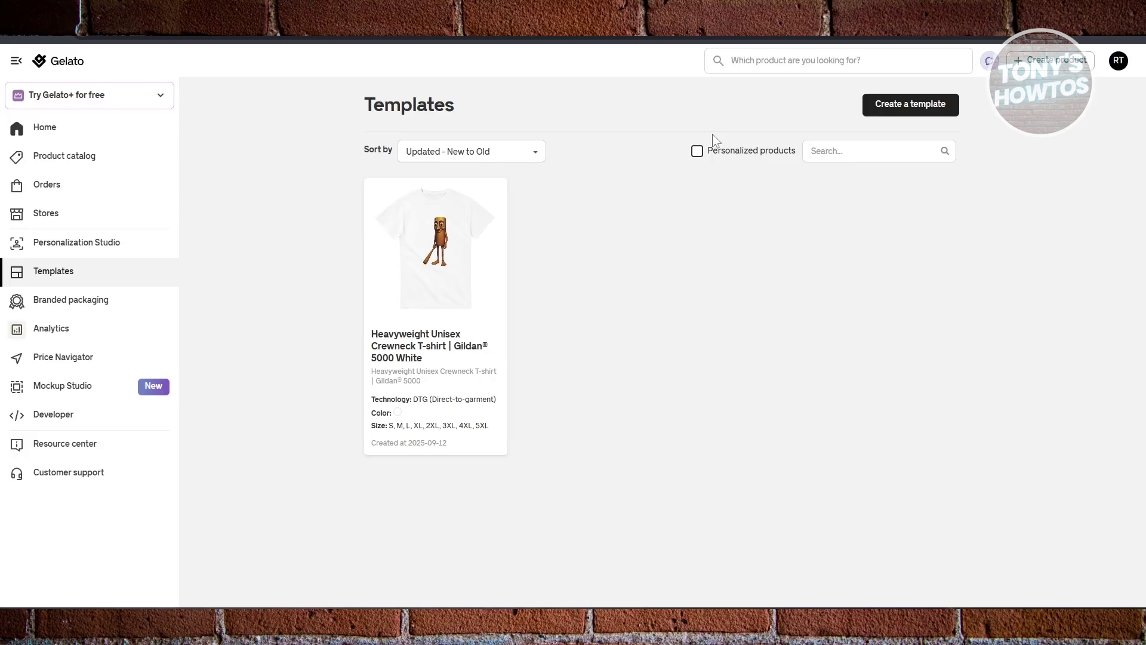
Step: Check the store selection for adding the saved T-shirt template to a store, and close it without connecting one
mouse_move(455, 332)
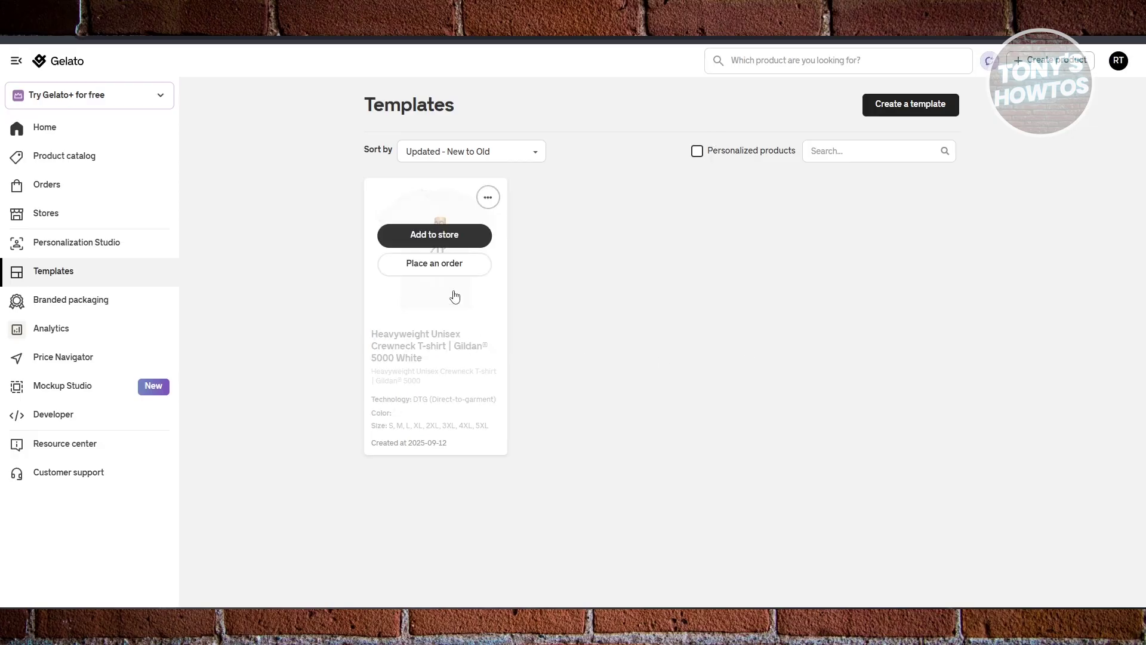
click(463, 239)
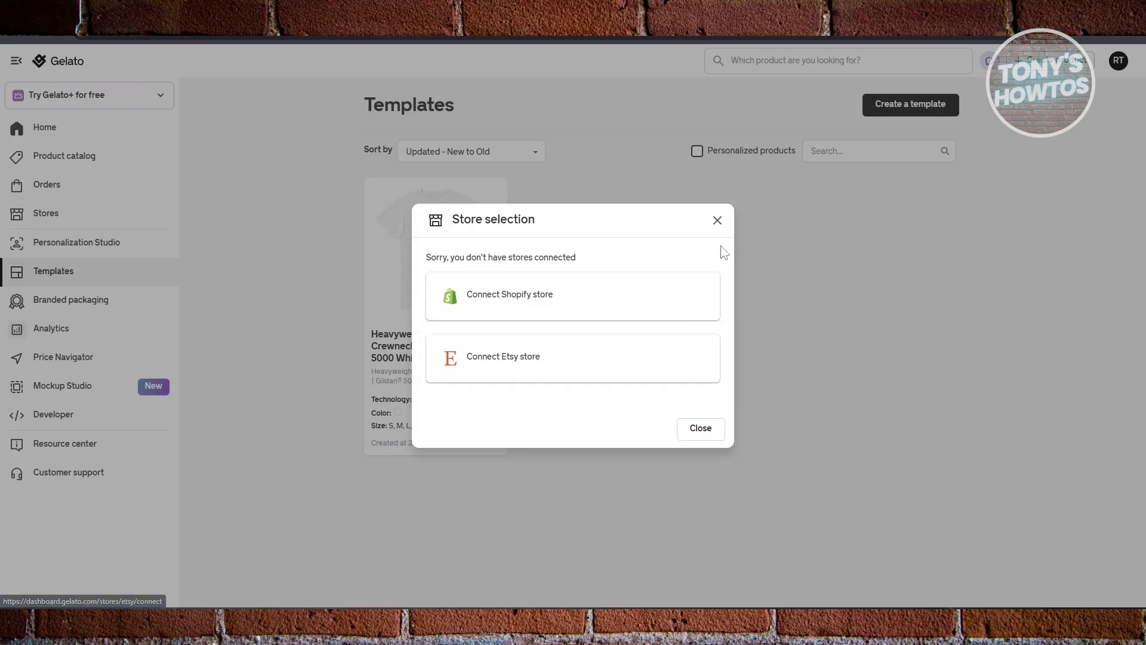
click(717, 220)
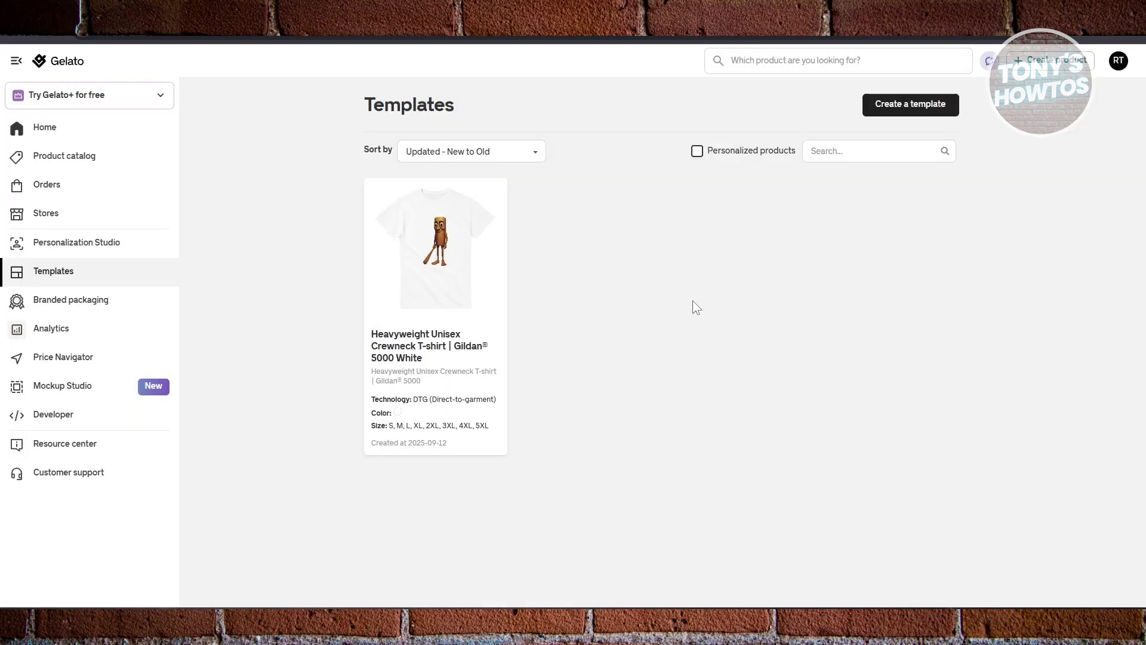